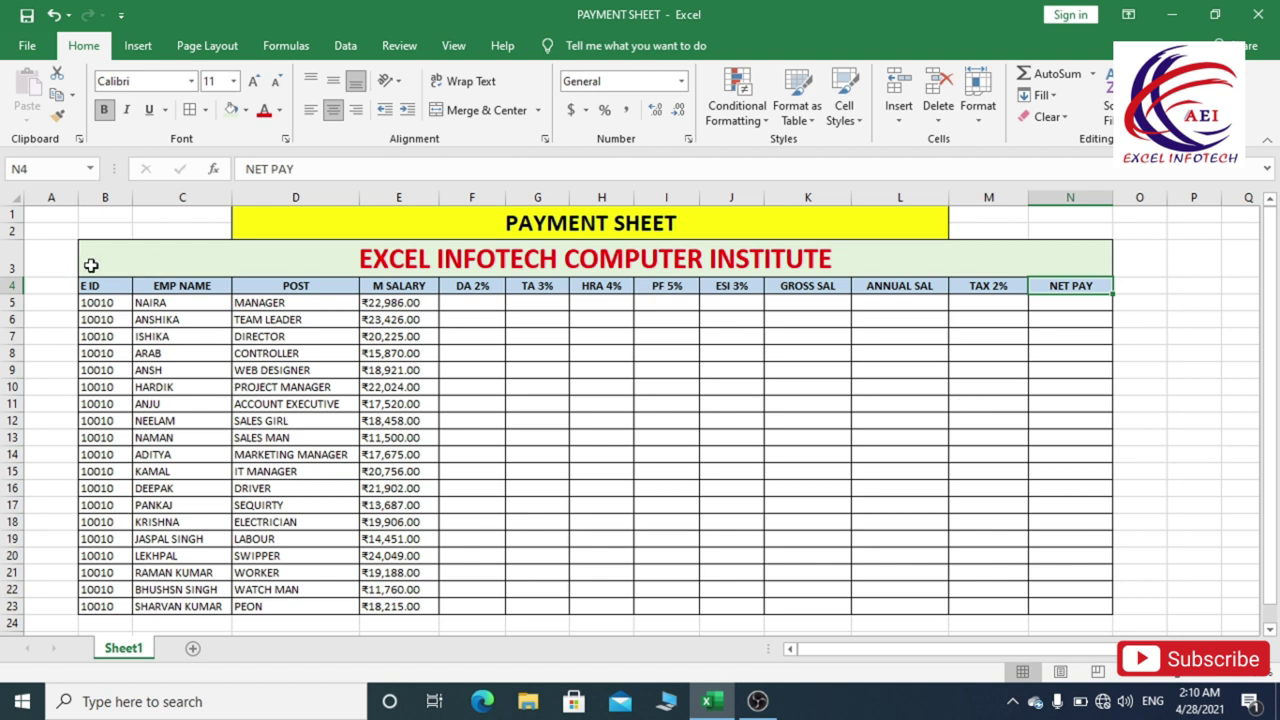
Step: Review the employee ID, name, post and monthly salary columns
drag(92, 286, 100, 589)
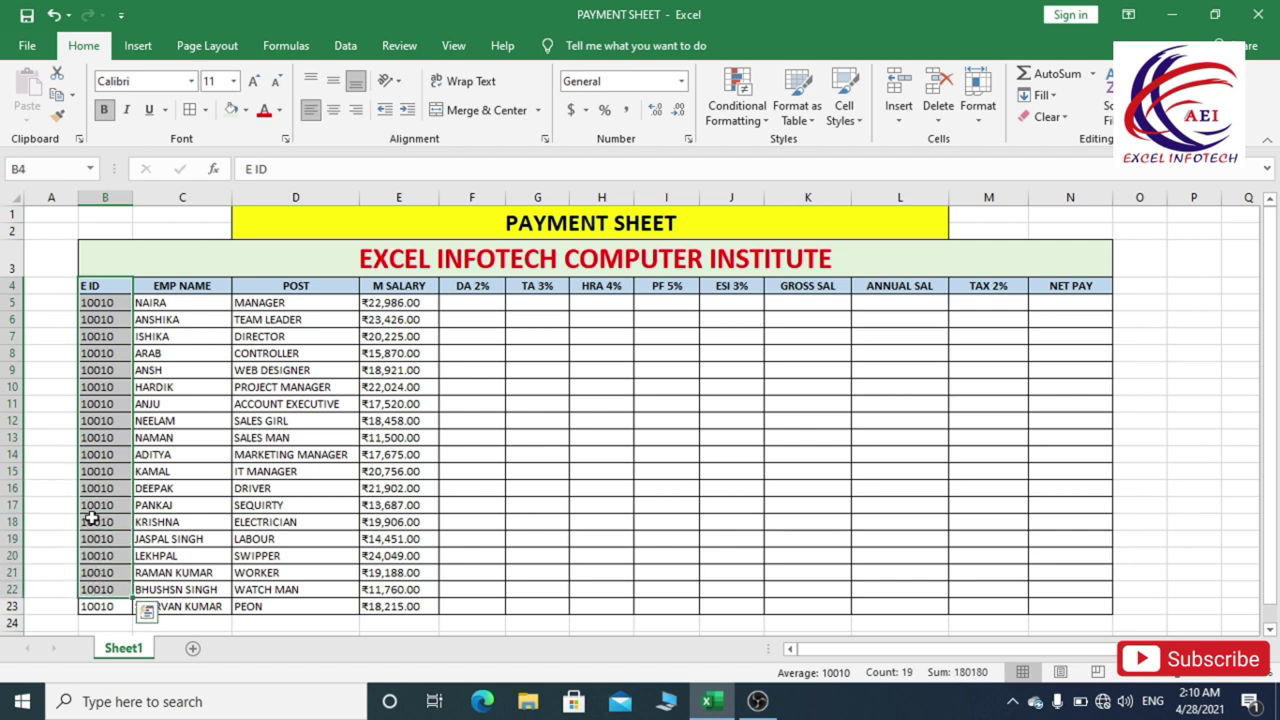
drag(166, 290, 160, 604)
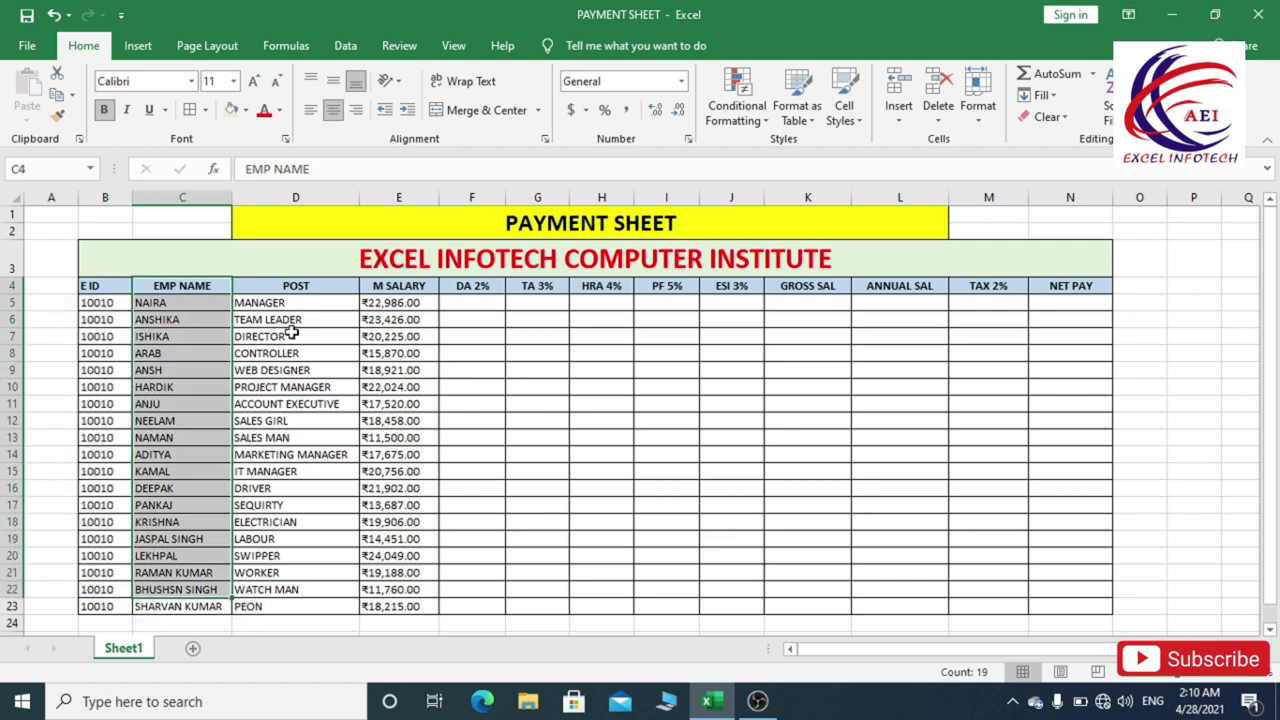
drag(300, 290, 271, 572)
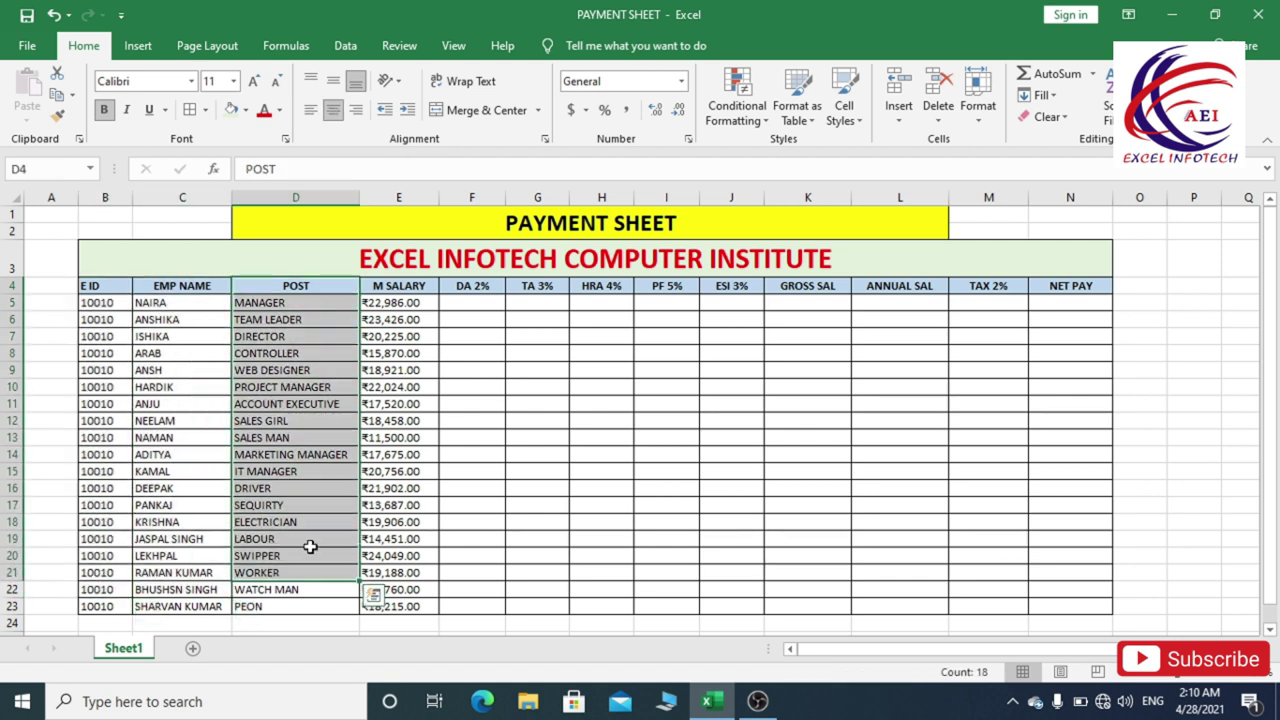
drag(398, 287, 395, 589)
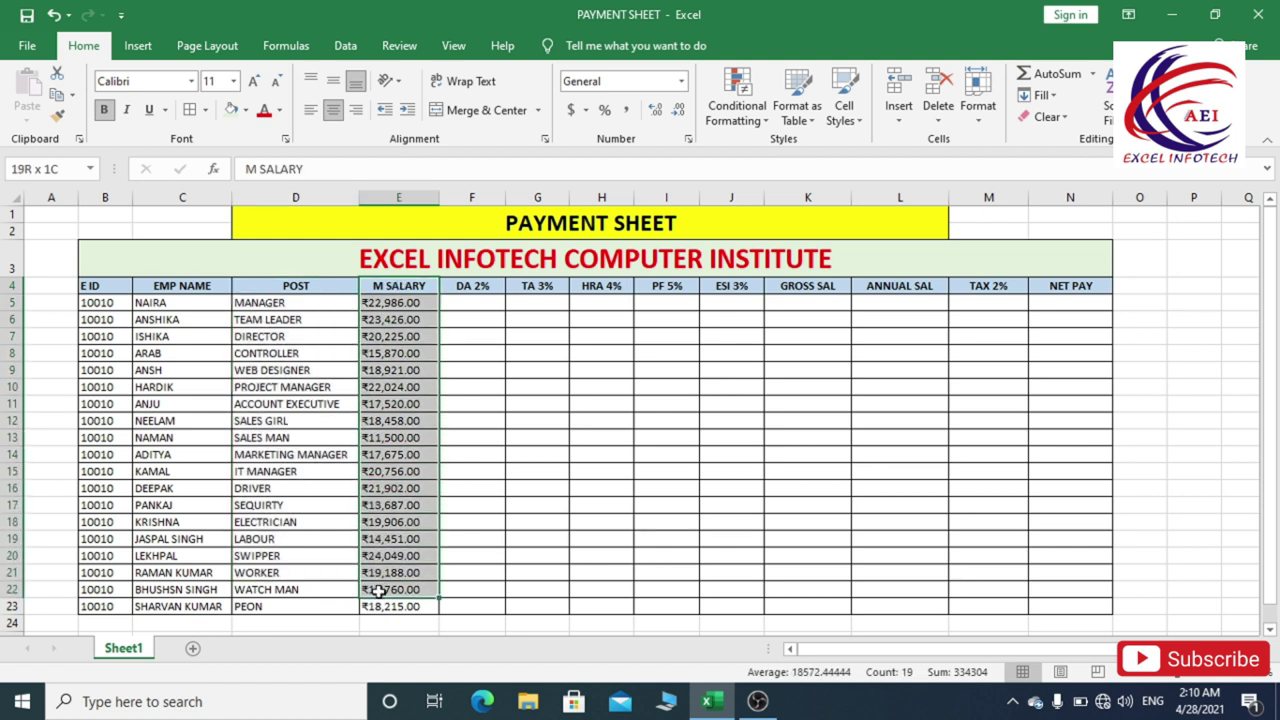
Step: Go over the DA 2%, TA 3%, HRA 4% and PF 5% column headers
click(482, 288)
click(528, 287)
click(618, 290)
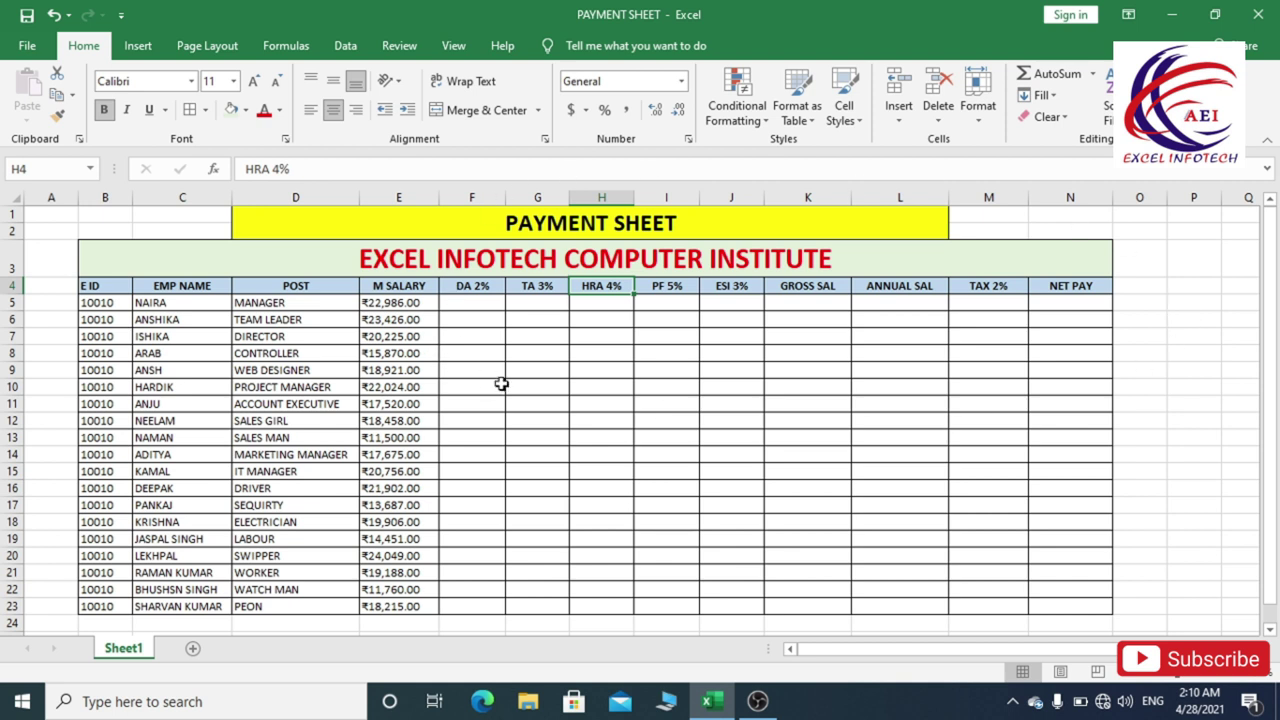
click(485, 286)
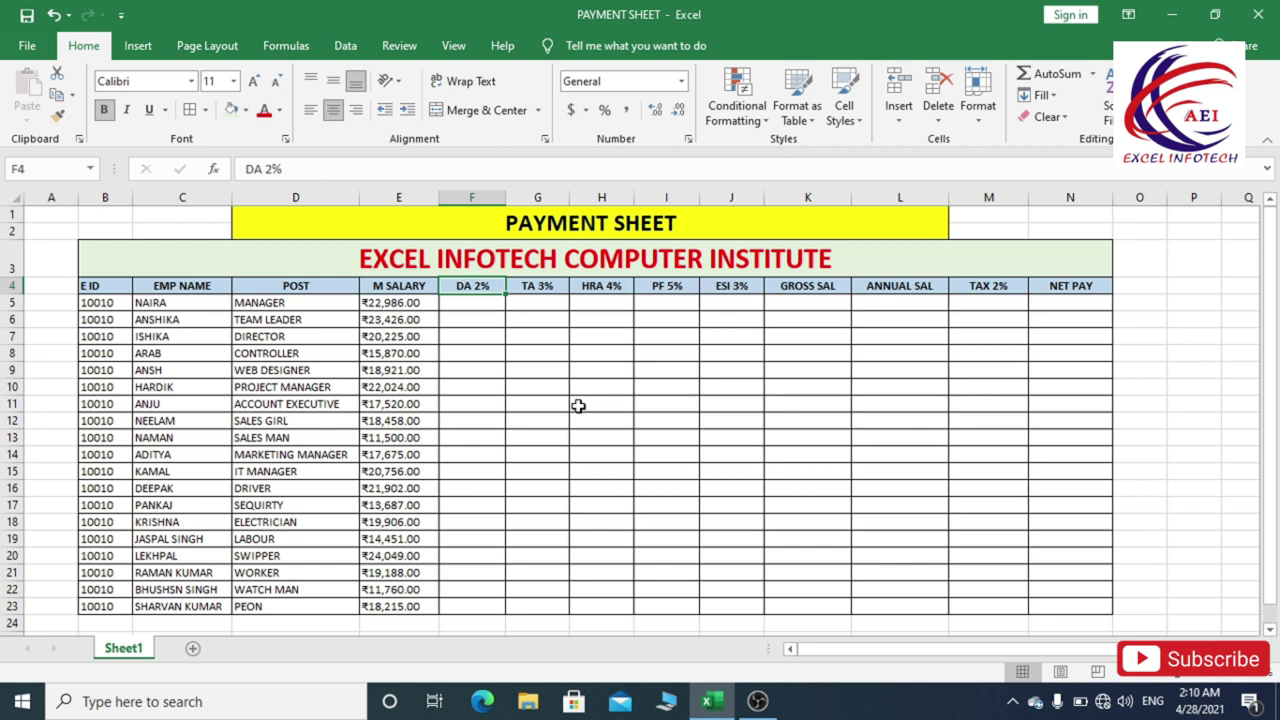
click(550, 287)
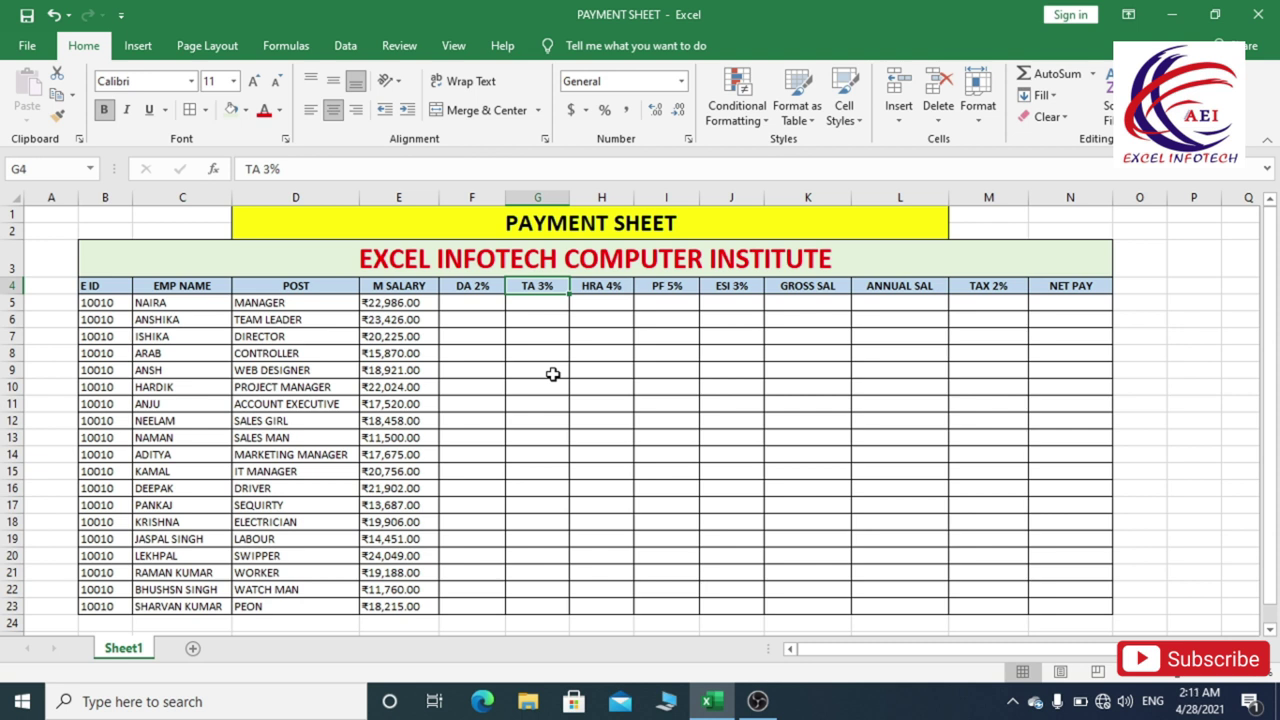
click(609, 285)
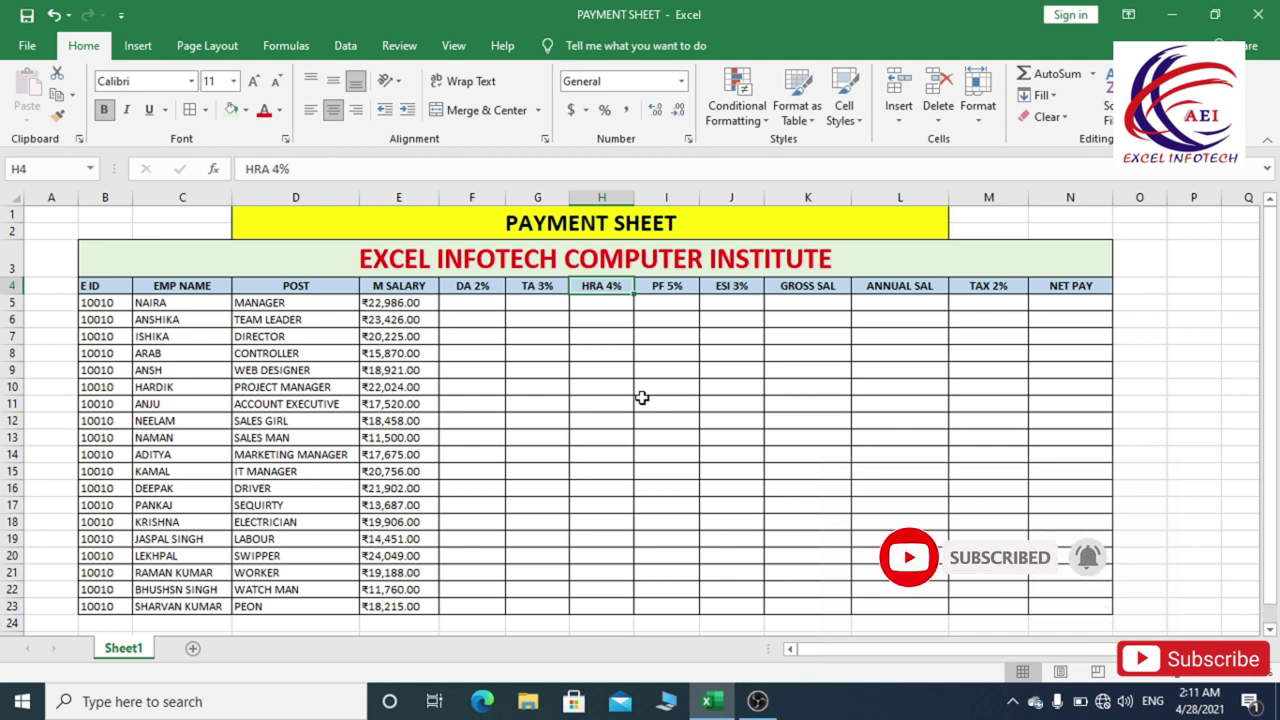
click(677, 295)
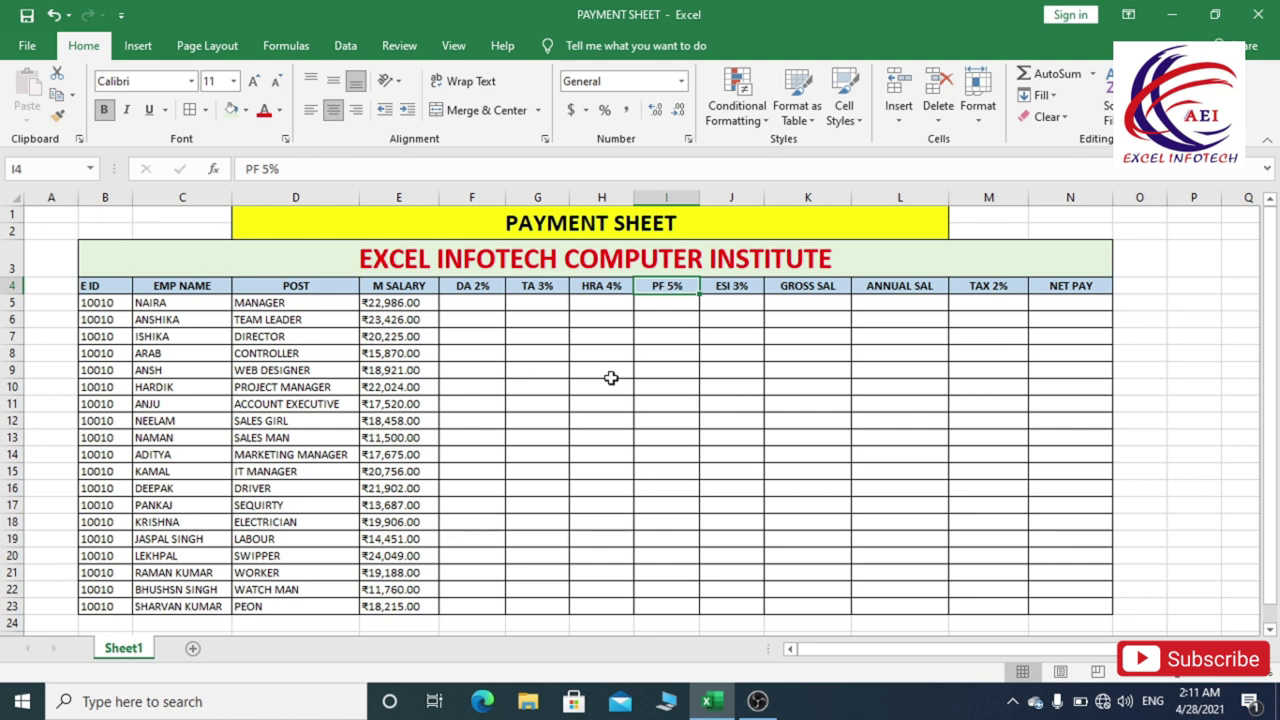
click(672, 304)
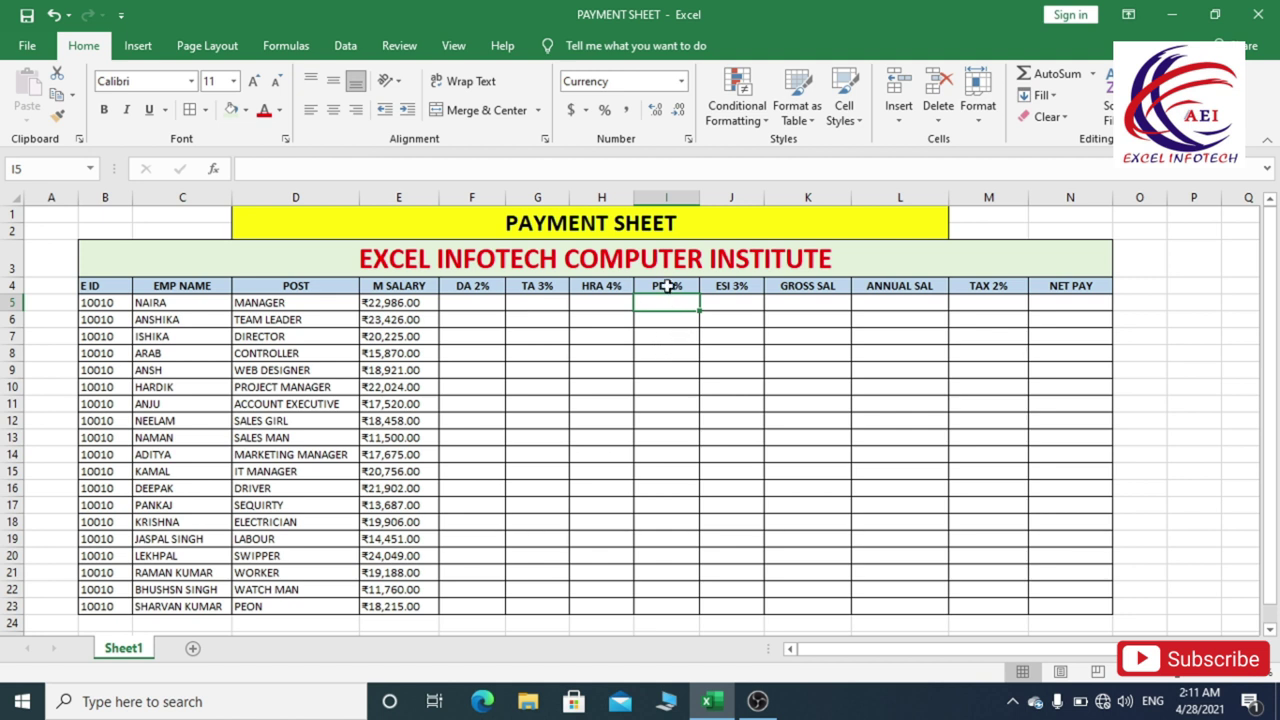
click(667, 286)
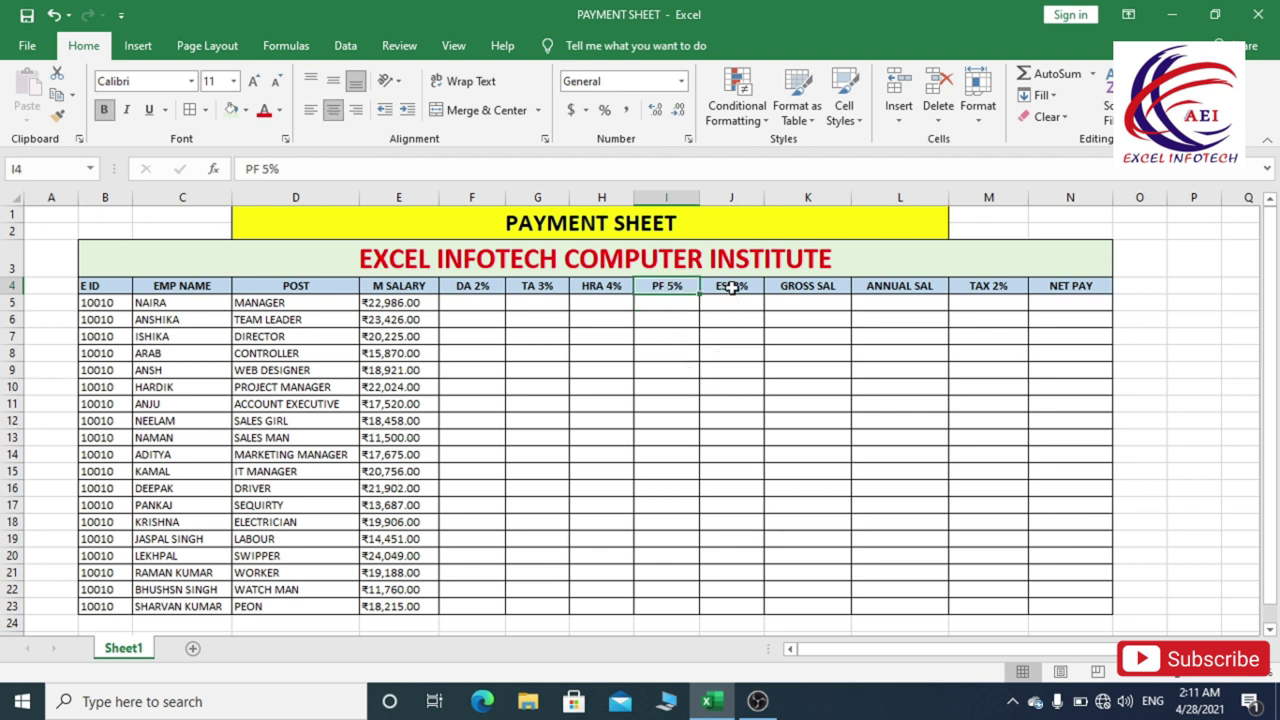
Step: Go over the ESI 3%, GROSS SAL, ANNUAL SAL, TAX 2% and NET PAY columns and the salaries
click(732, 287)
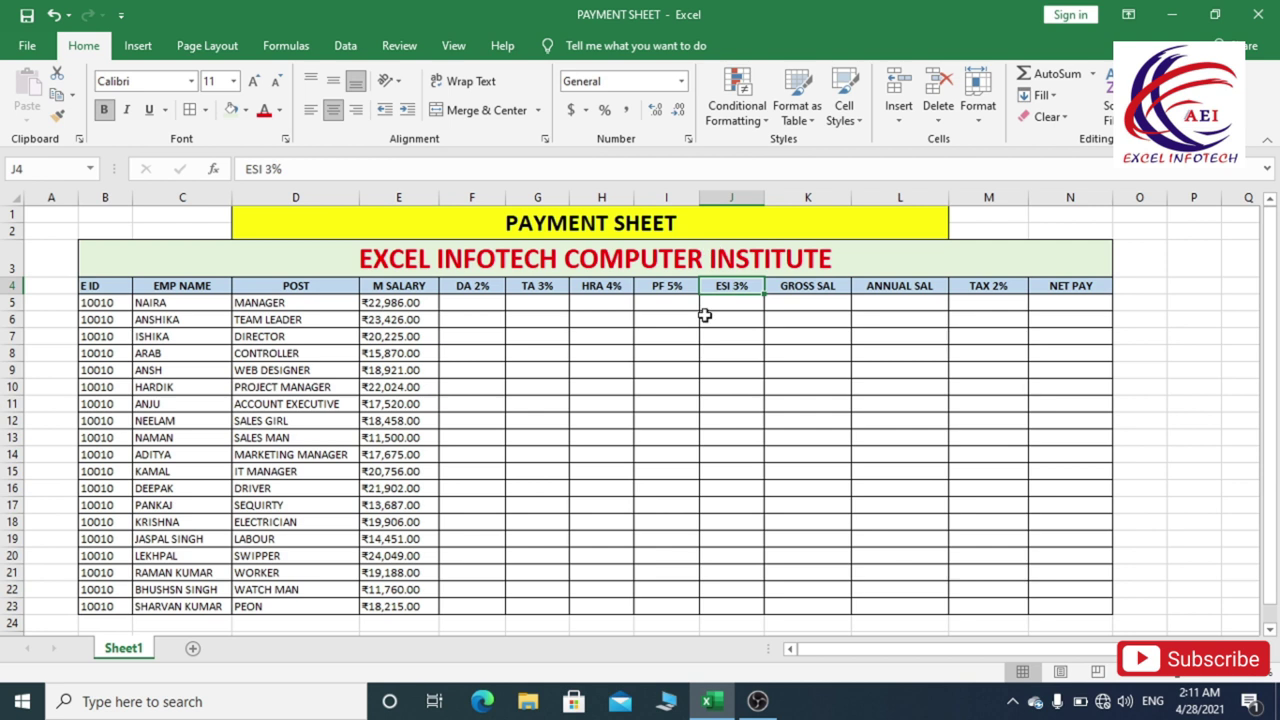
click(733, 300)
click(733, 290)
click(733, 302)
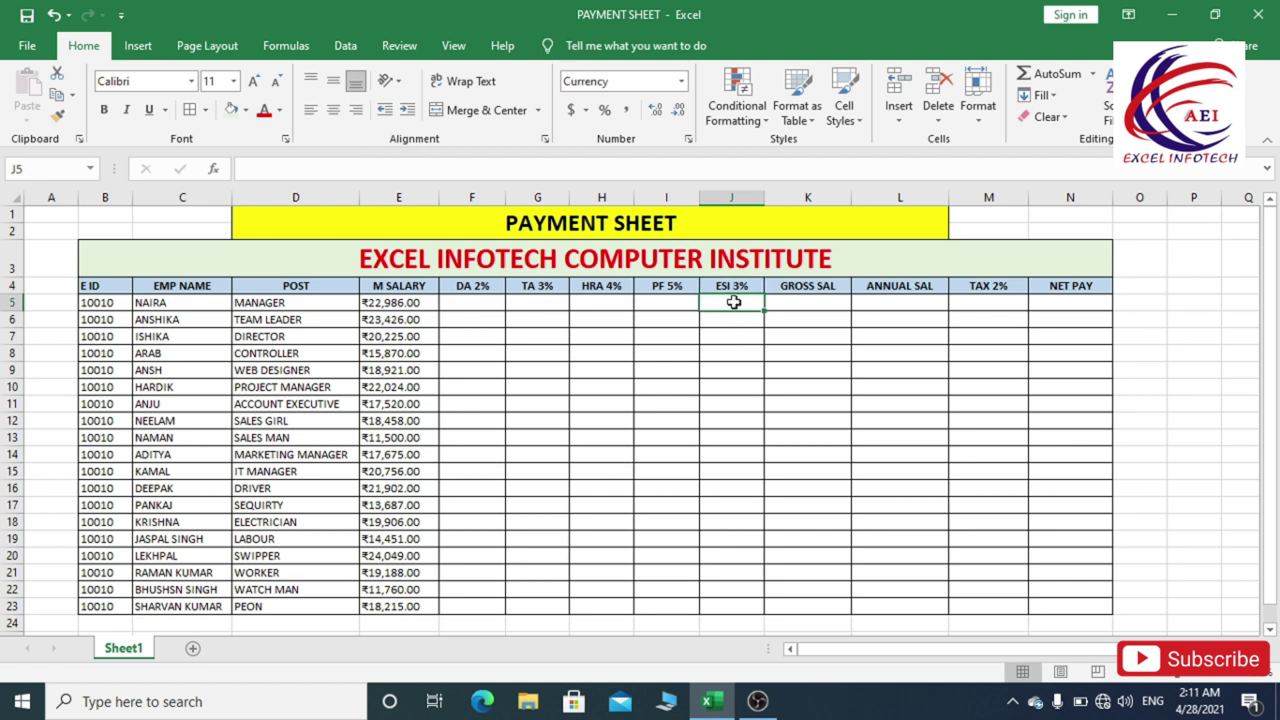
click(734, 287)
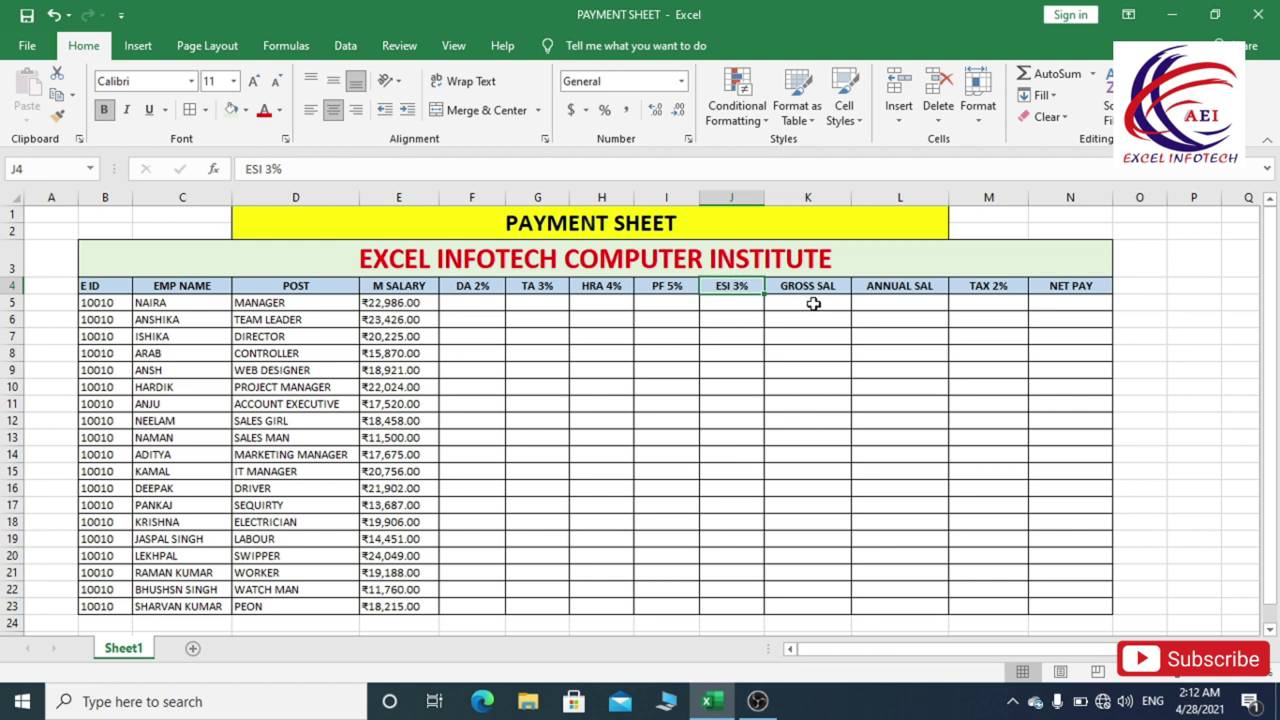
click(810, 288)
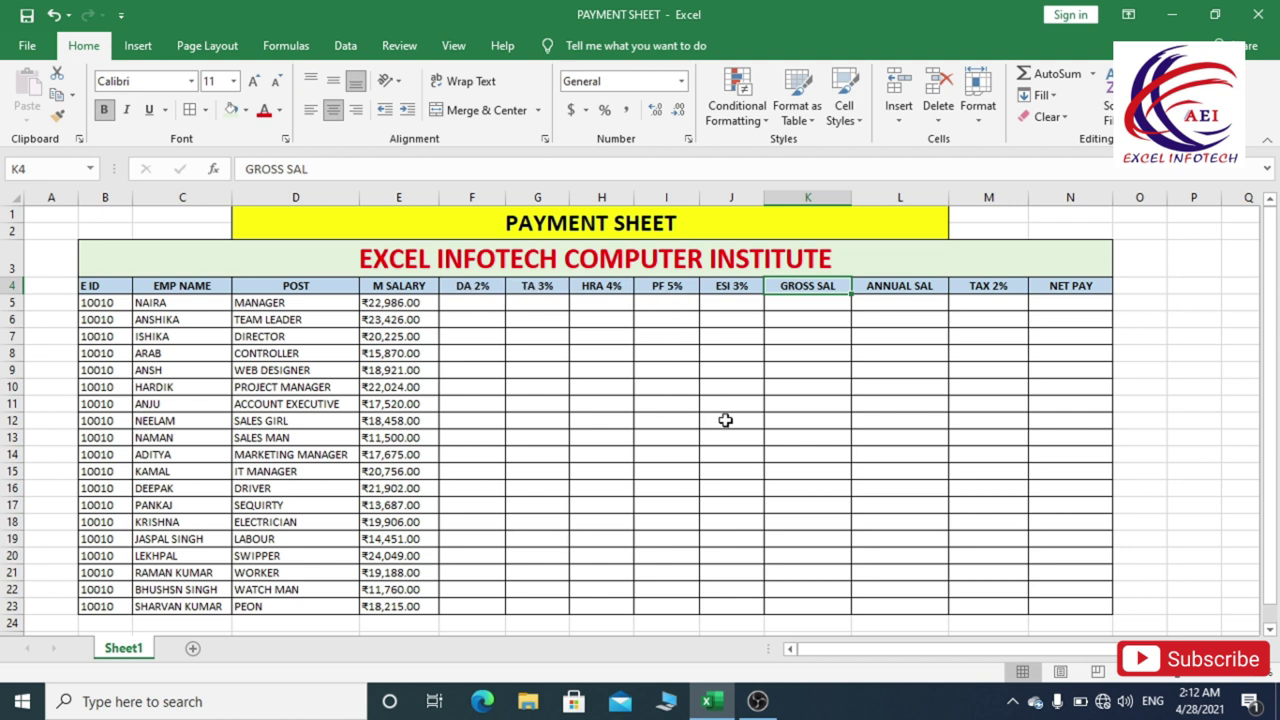
click(797, 304)
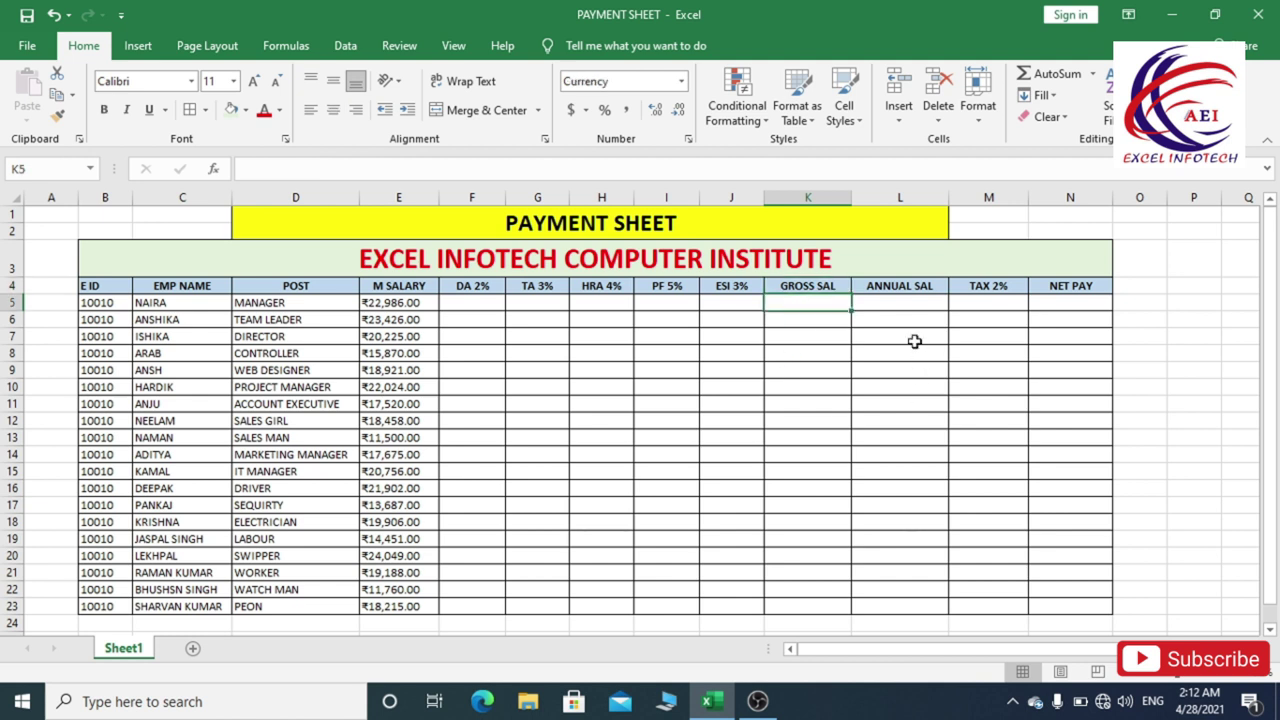
click(900, 290)
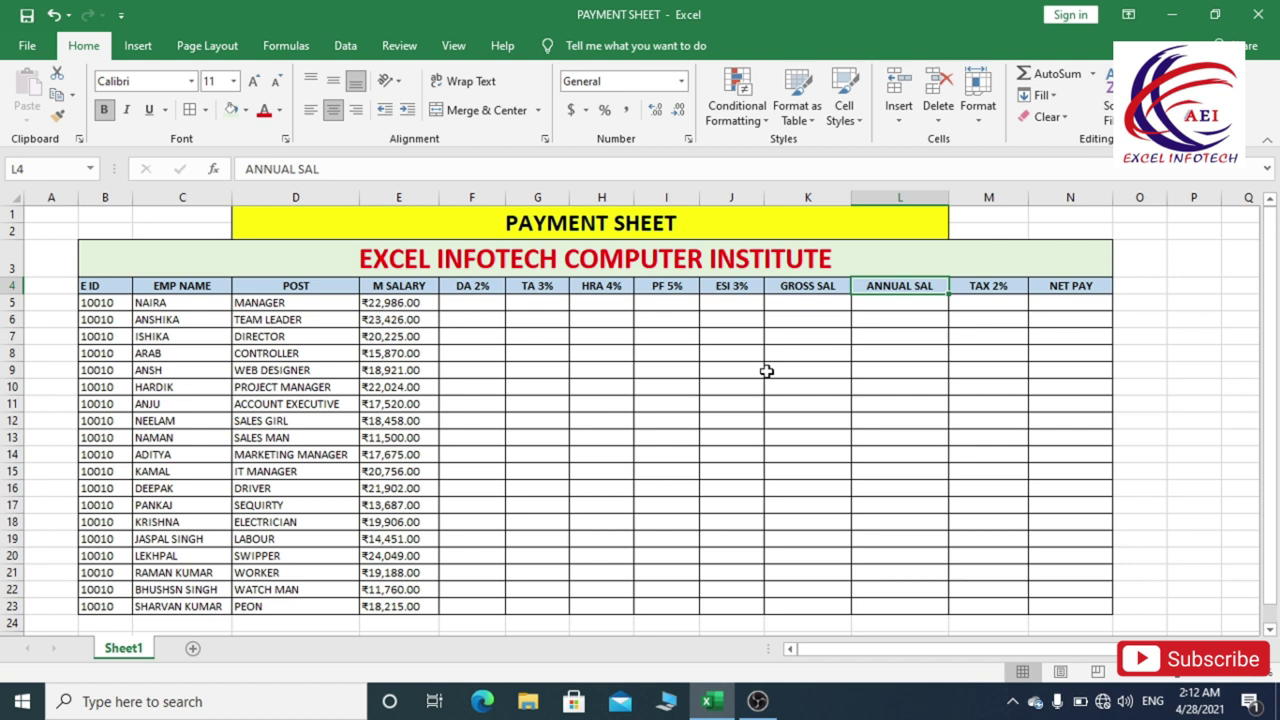
click(990, 292)
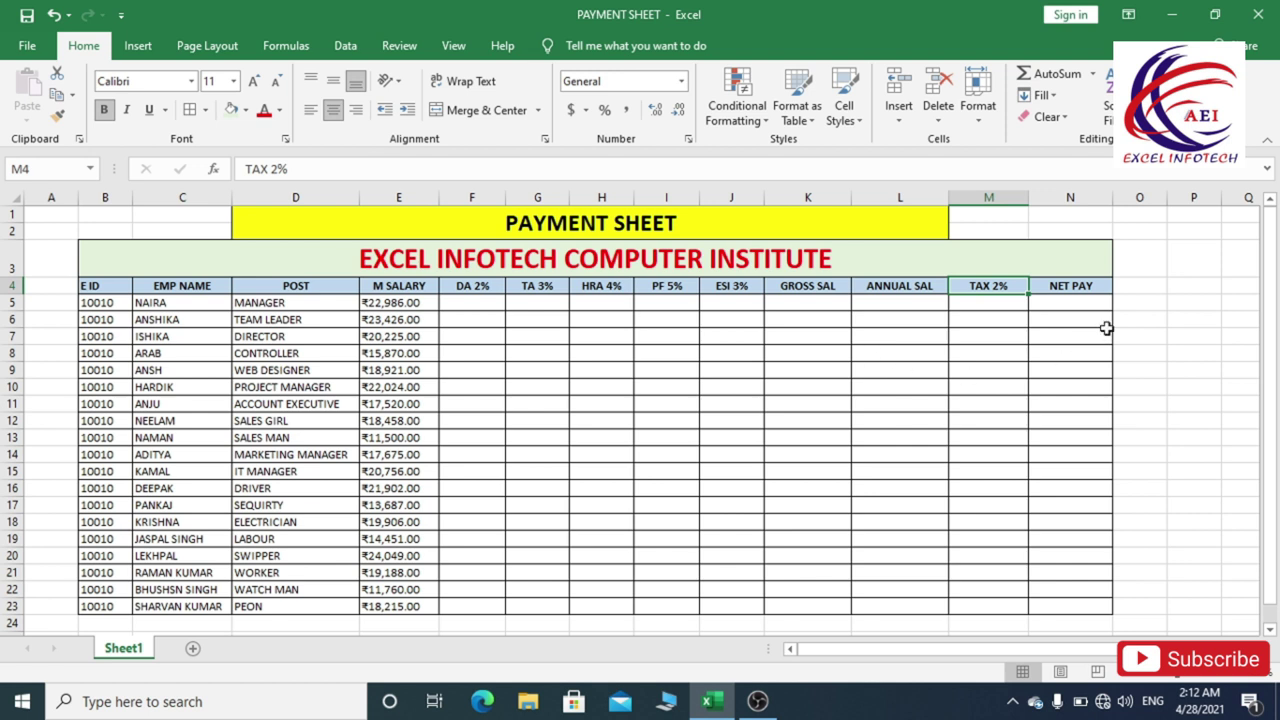
click(1077, 291)
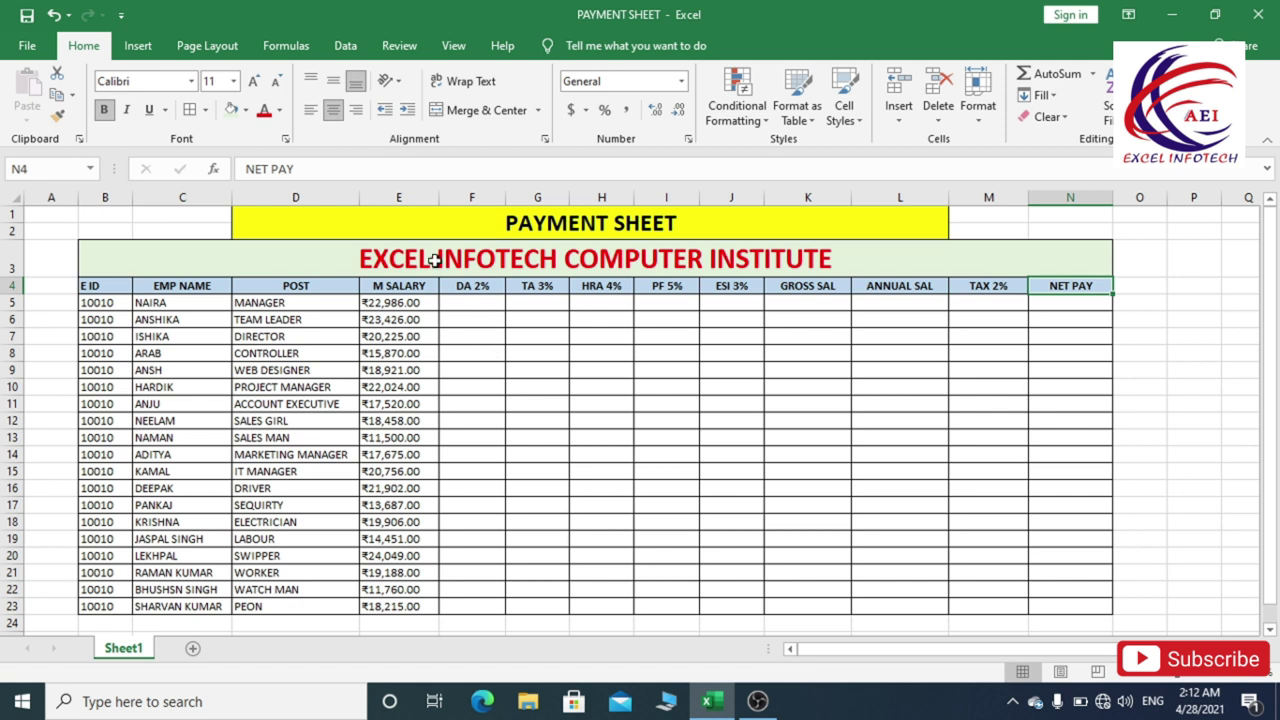
drag(390, 300, 380, 606)
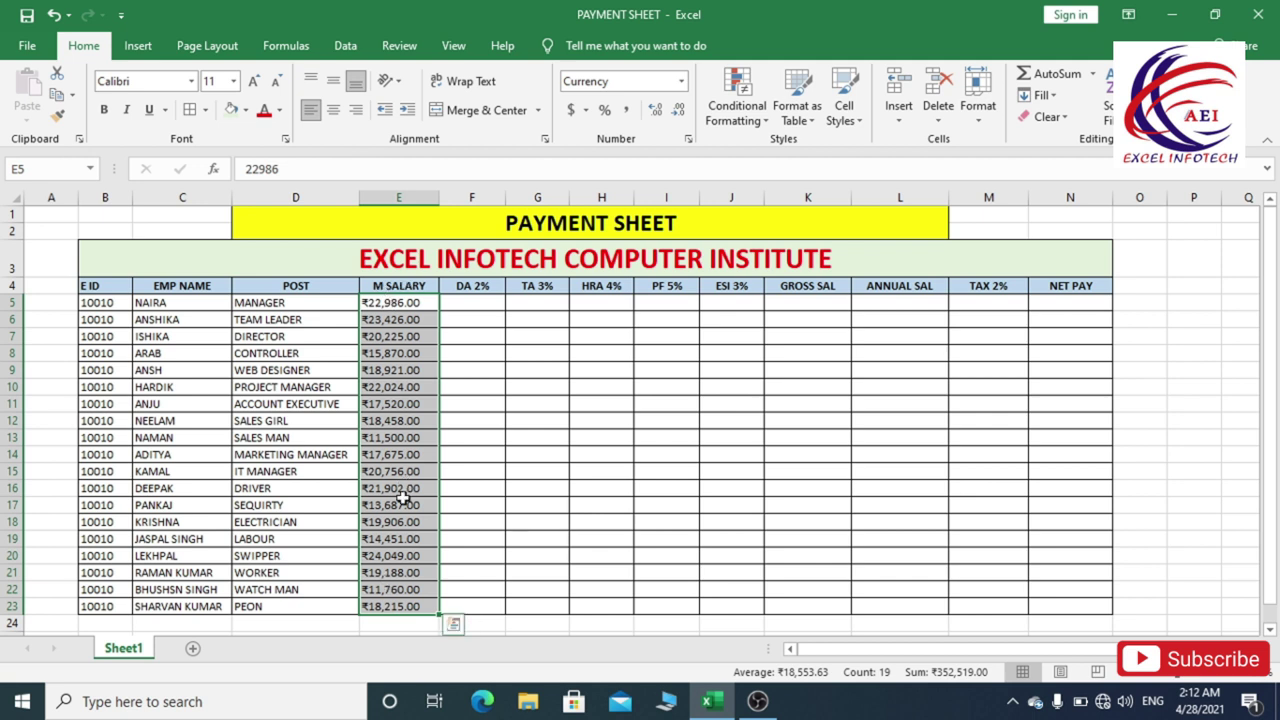
Step: Enter =E5*2% in F5 for the first employee's DA
click(477, 300)
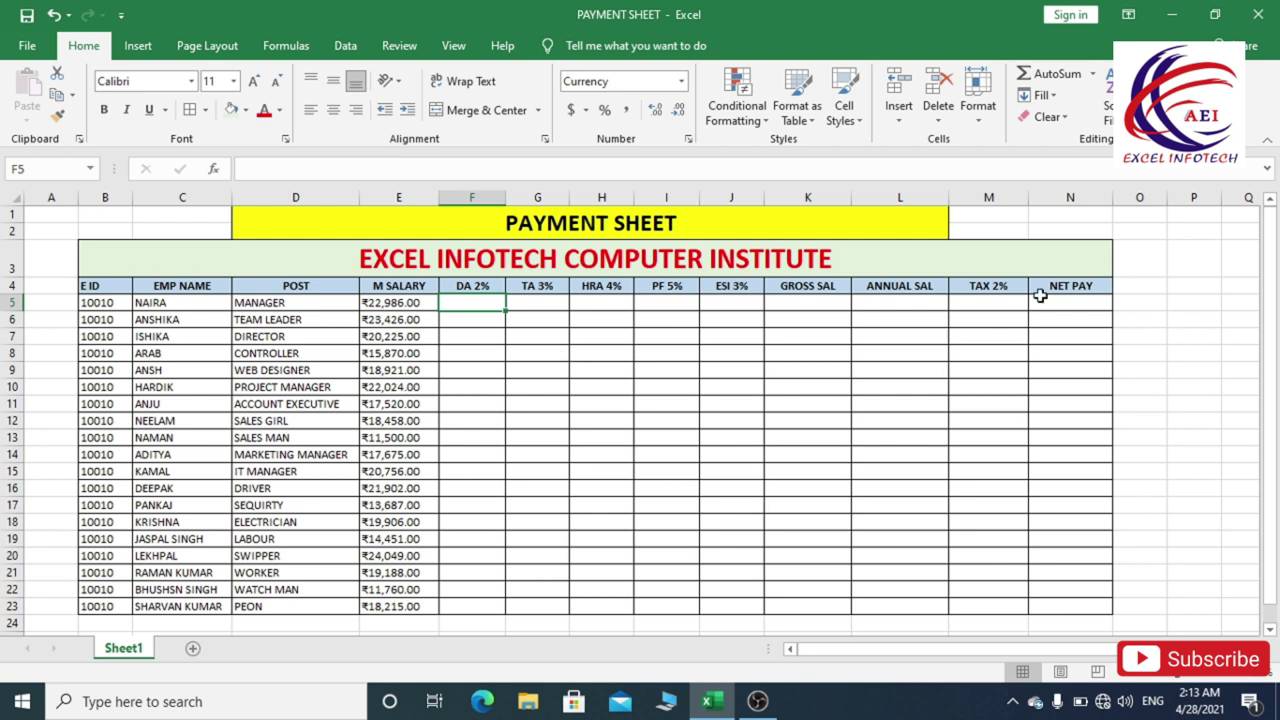
text(=)
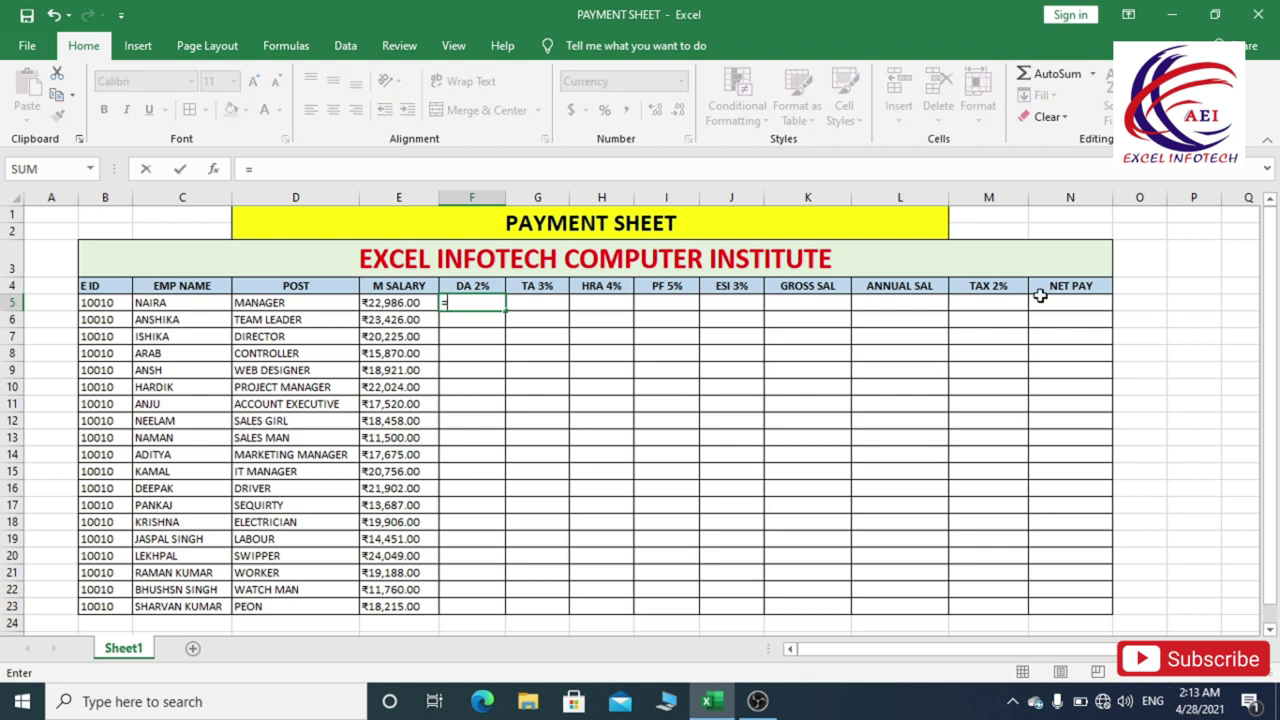
click(420, 302)
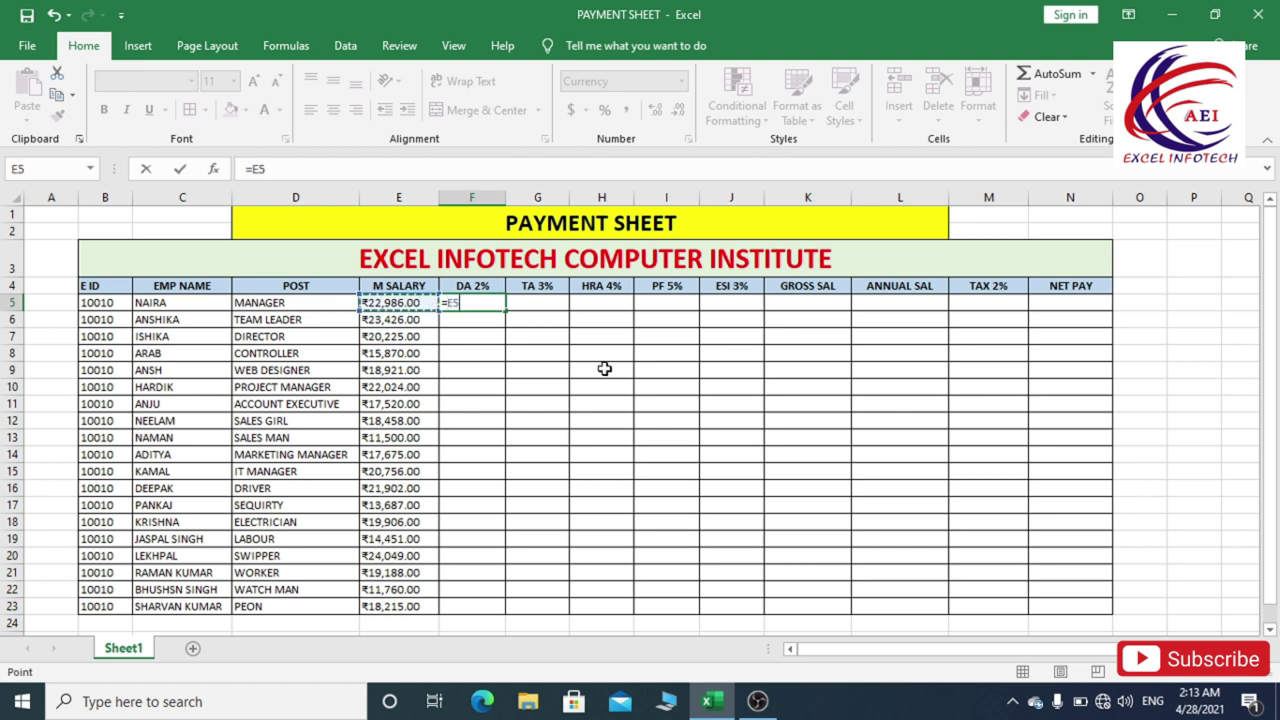
text(*)
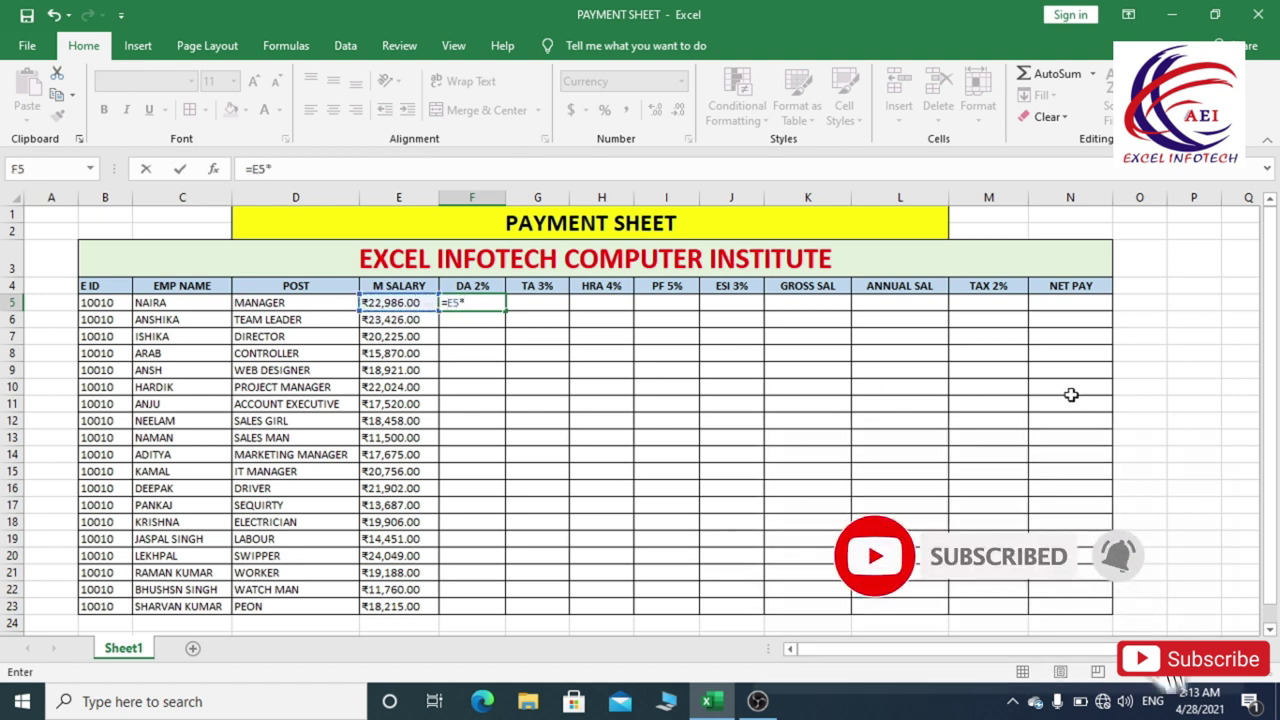
text(2)
text(%)
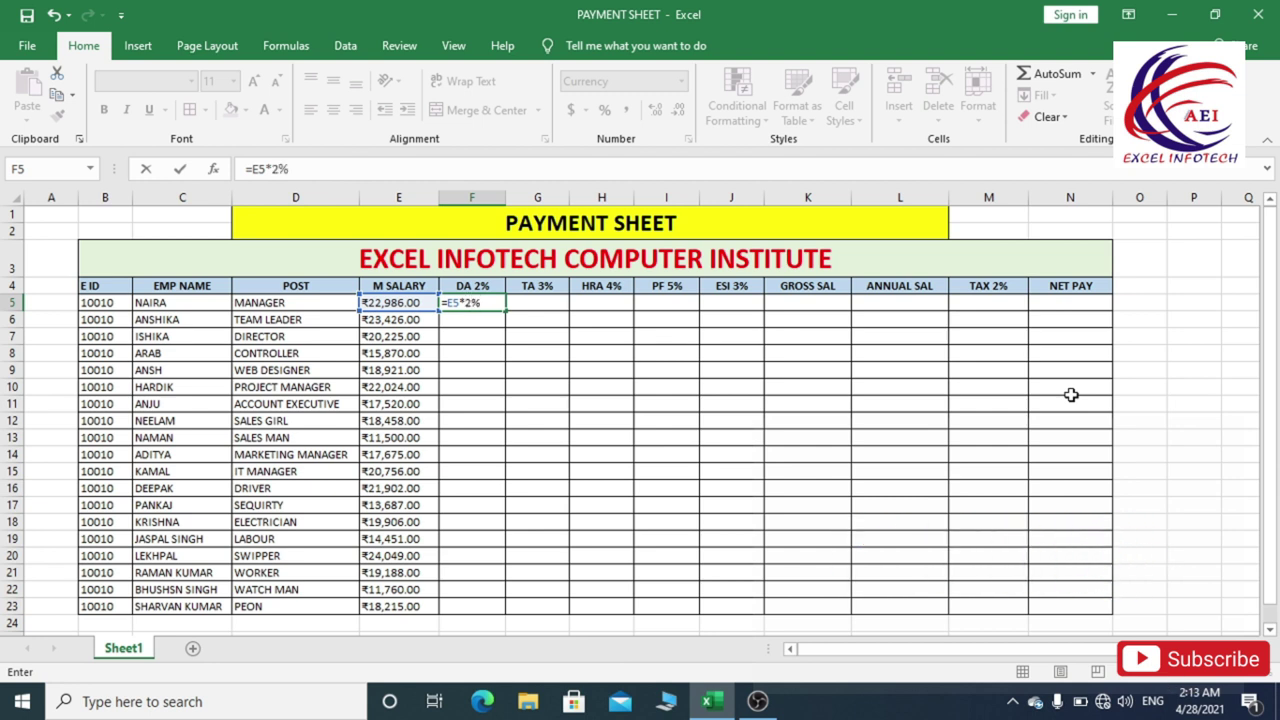
key(Return)
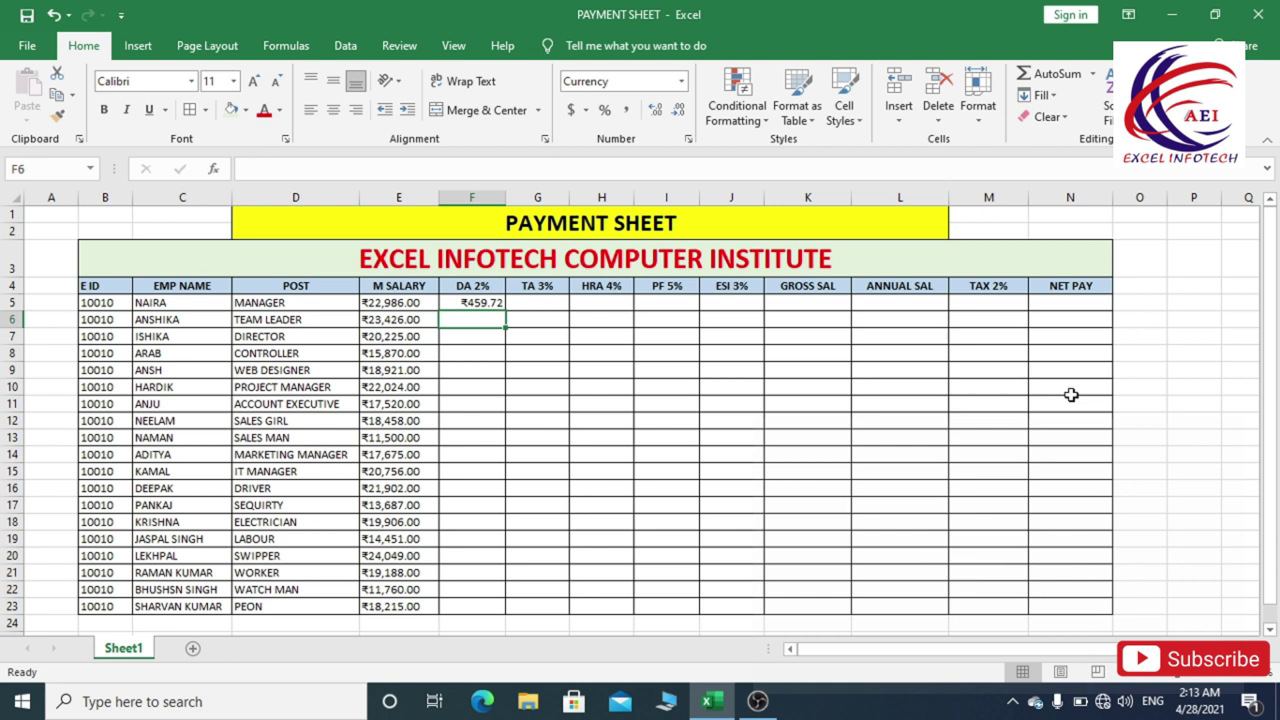
Step: Fill the DA formula from F5 down to F23
click(478, 288)
click(478, 310)
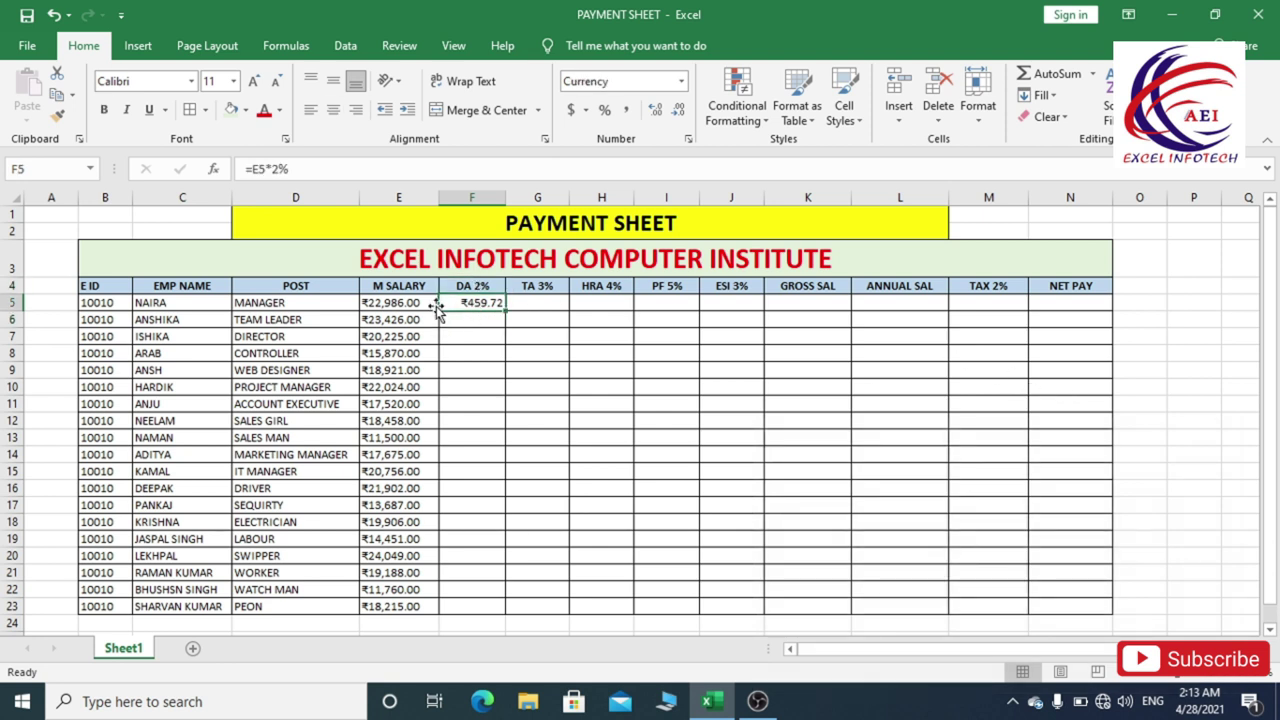
click(404, 304)
click(468, 303)
drag(508, 310, 472, 606)
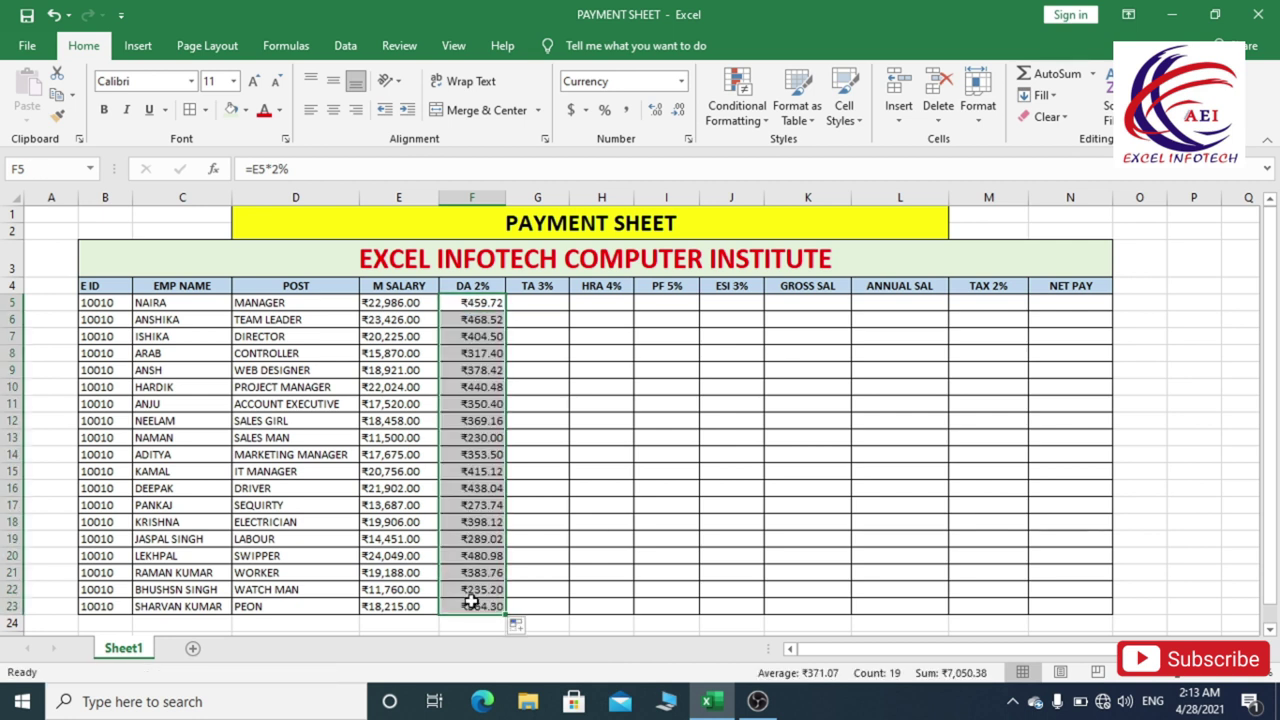
click(553, 306)
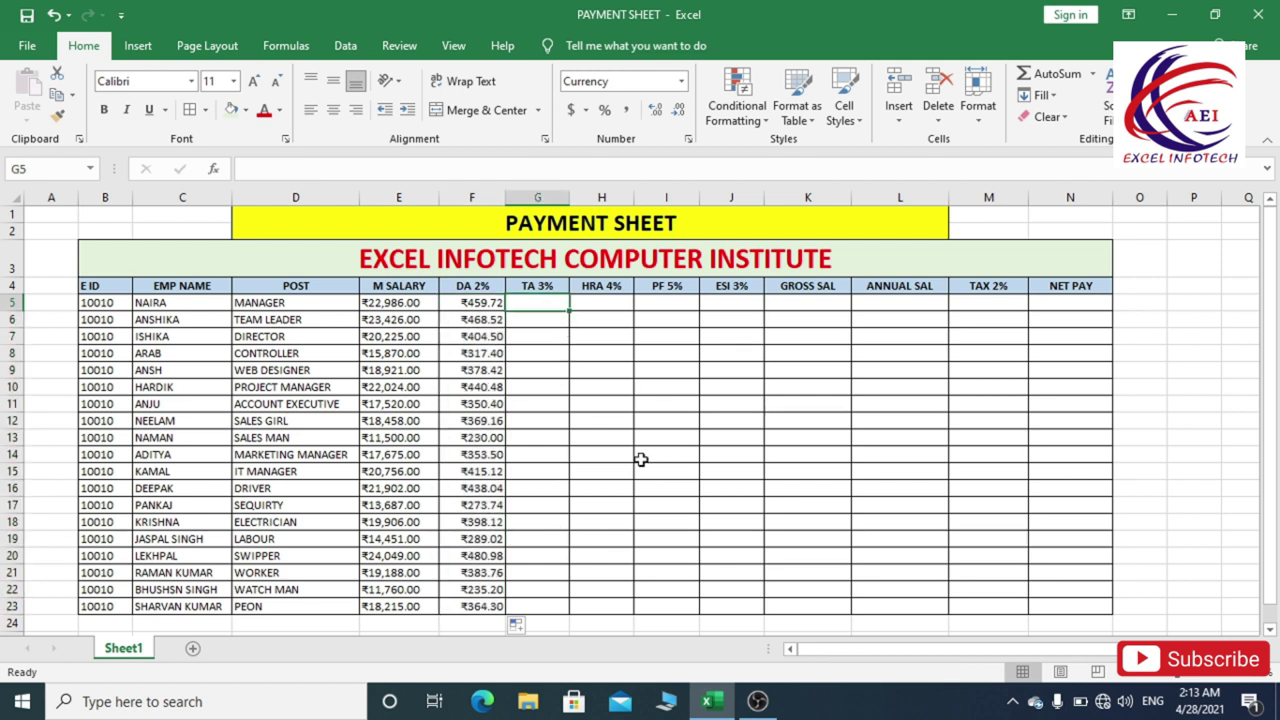
Step: Enter =E5*3% for TA in G5 and =E5*4% for HRA in H5
text(=)
key(Left)
key(Left)
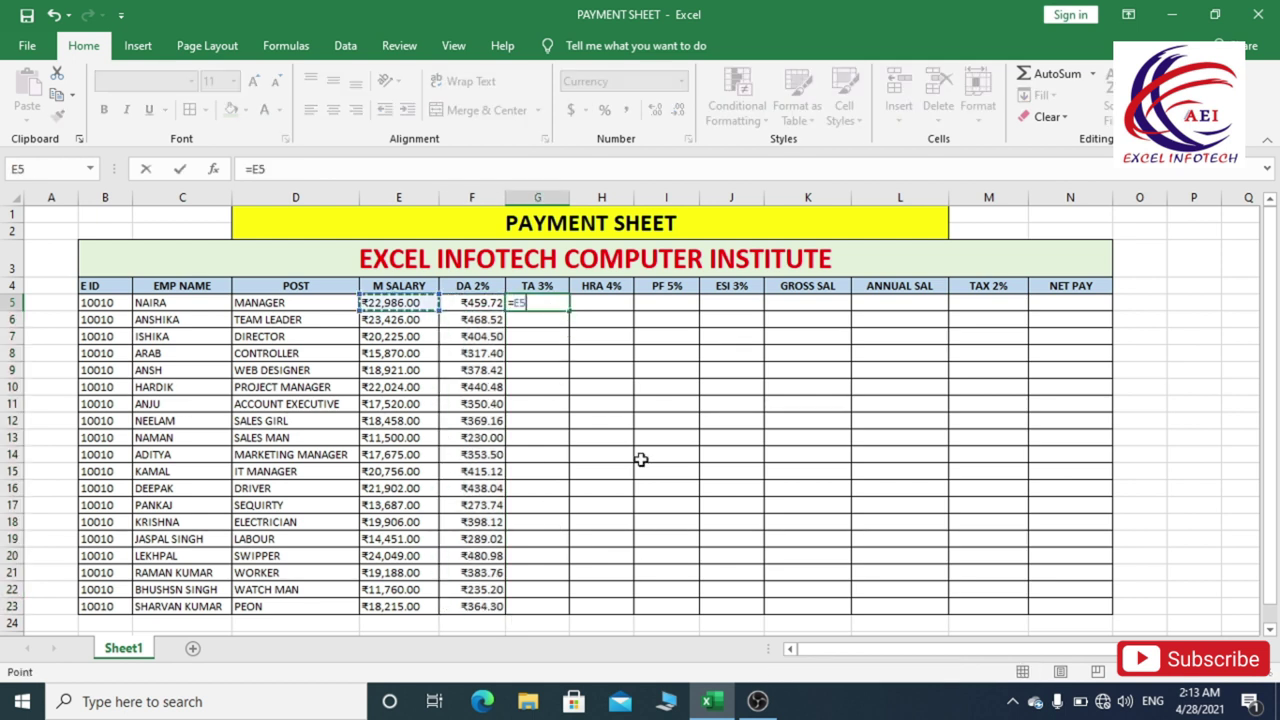
text(*)
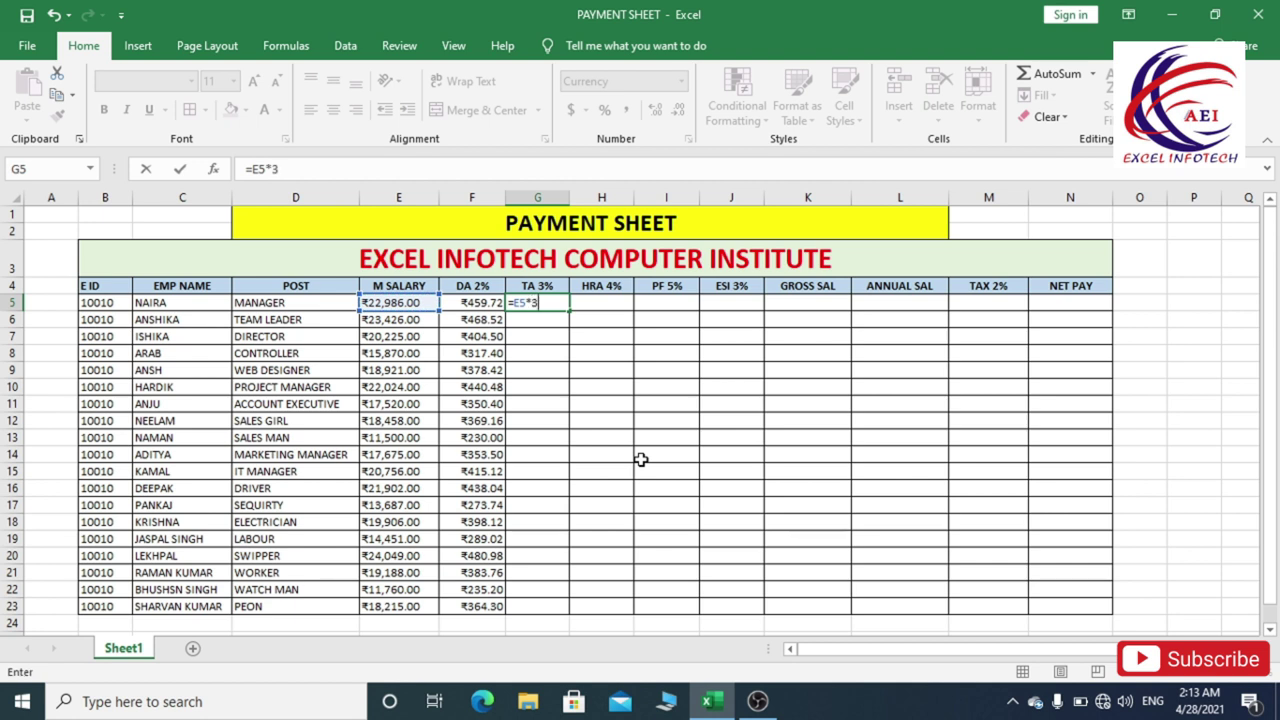
key(Return)
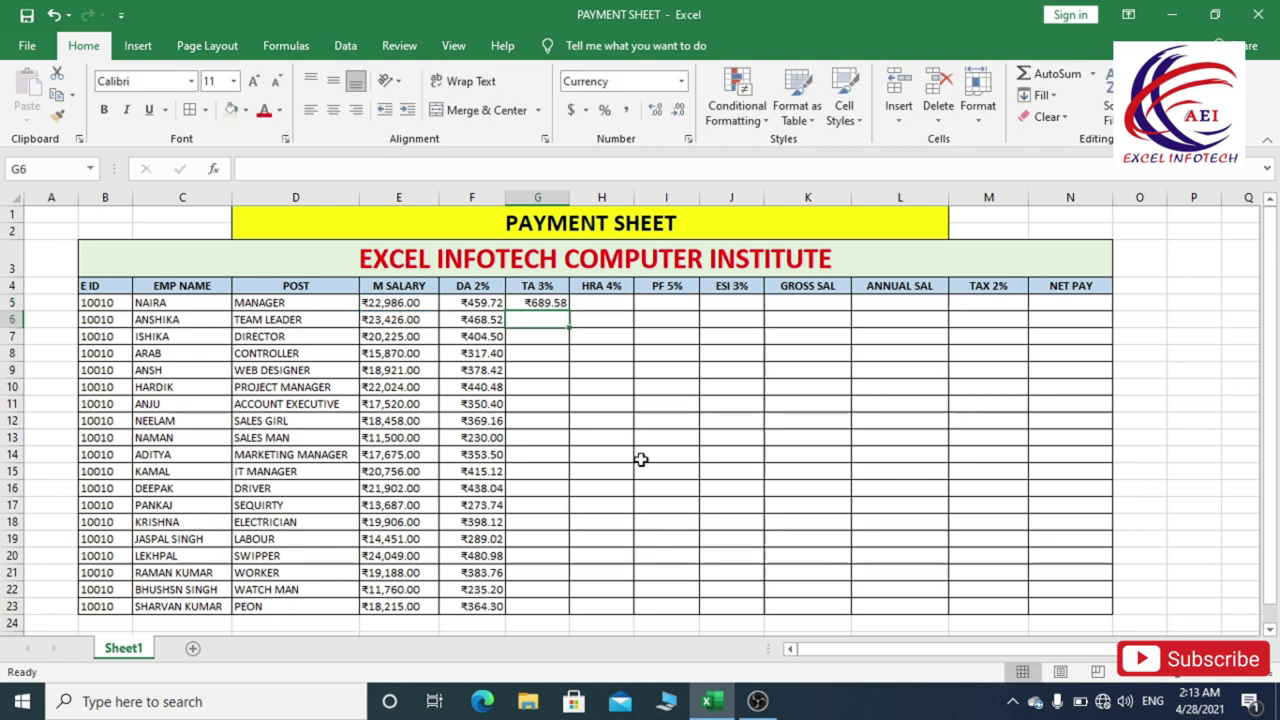
key(Right)
key(Up)
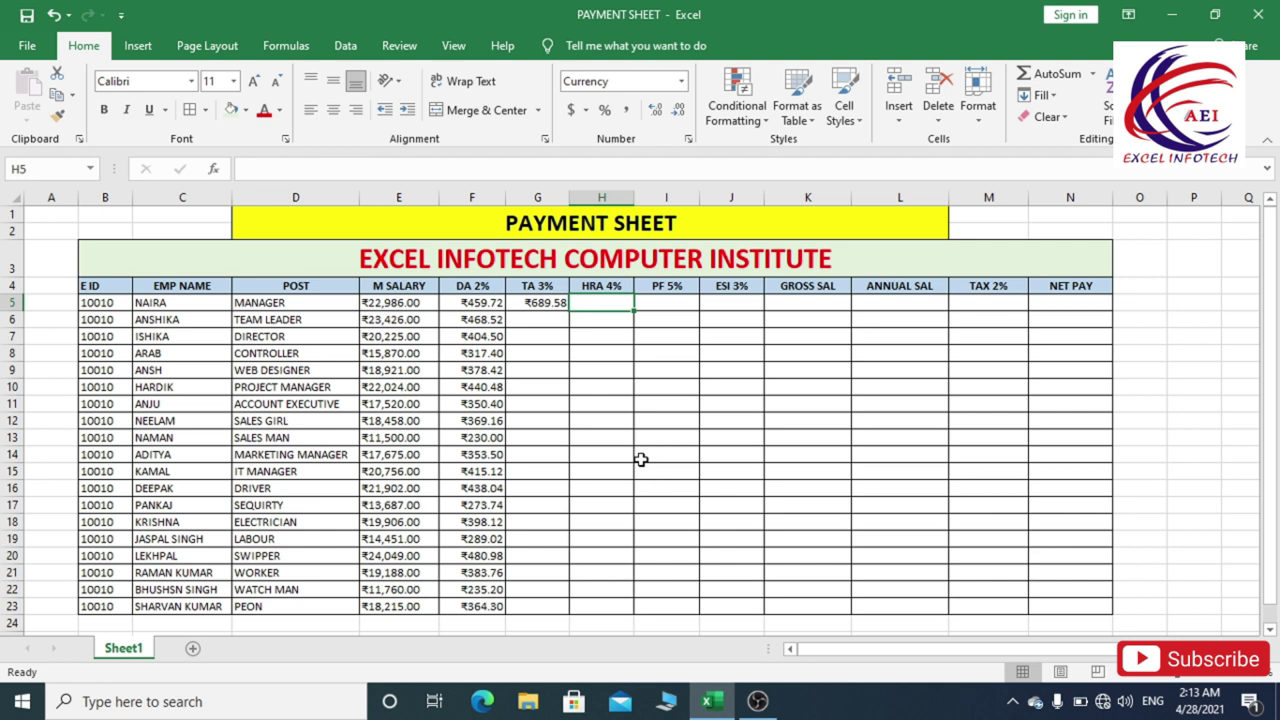
text(=)
key(Left)
key(Left)
key(Left)
text(*)
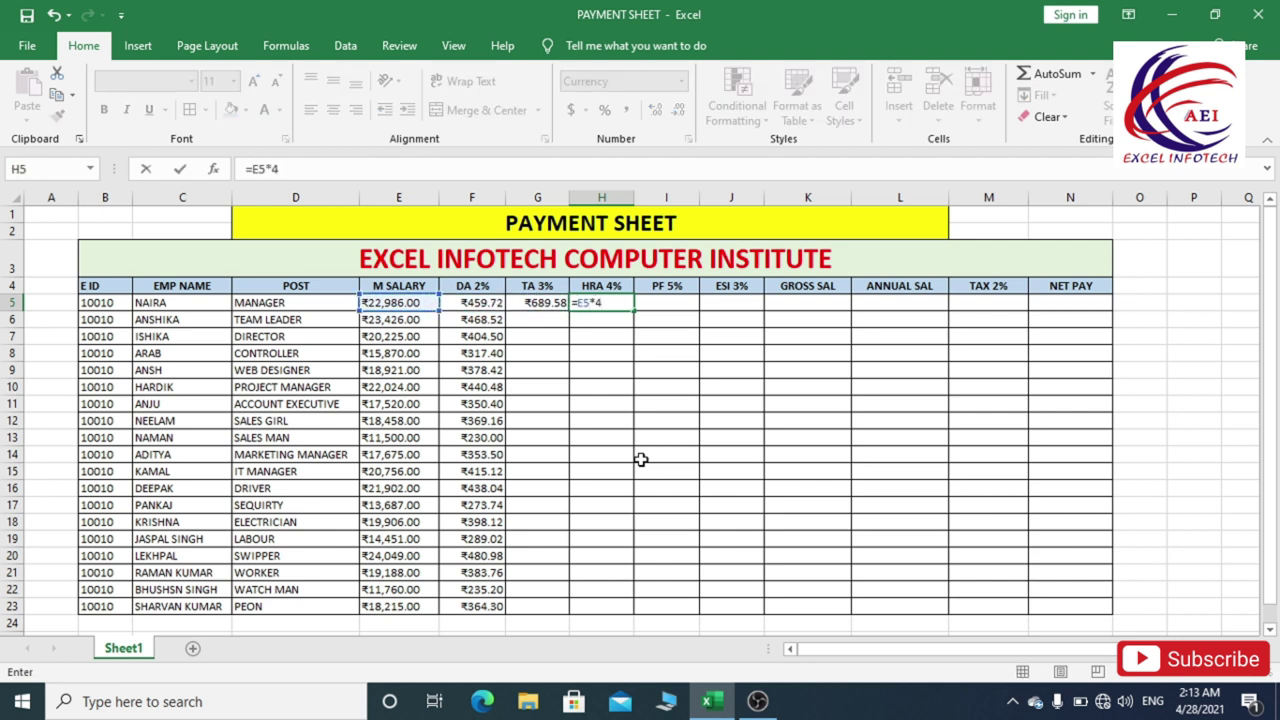
key(Return)
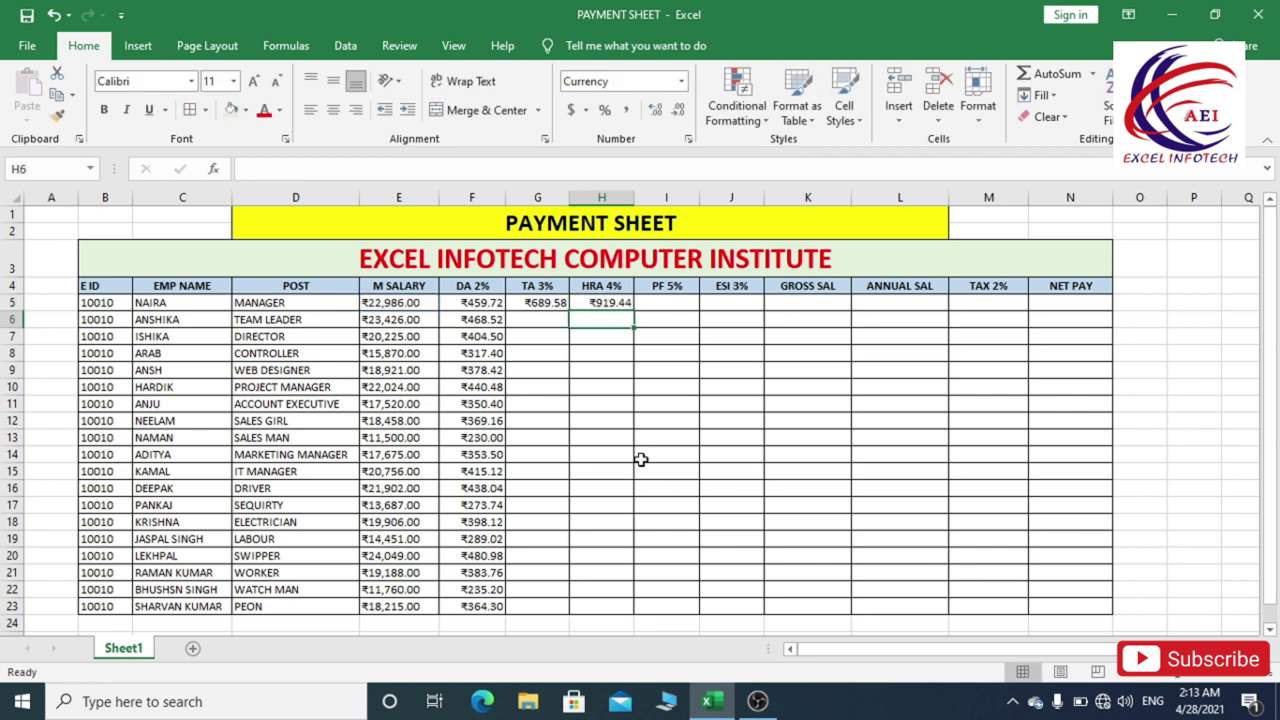
key(Right)
key(Up)
Step: Enter =E5*5% for PF in I5 and =E5*3% for ESI in J5
text(=)
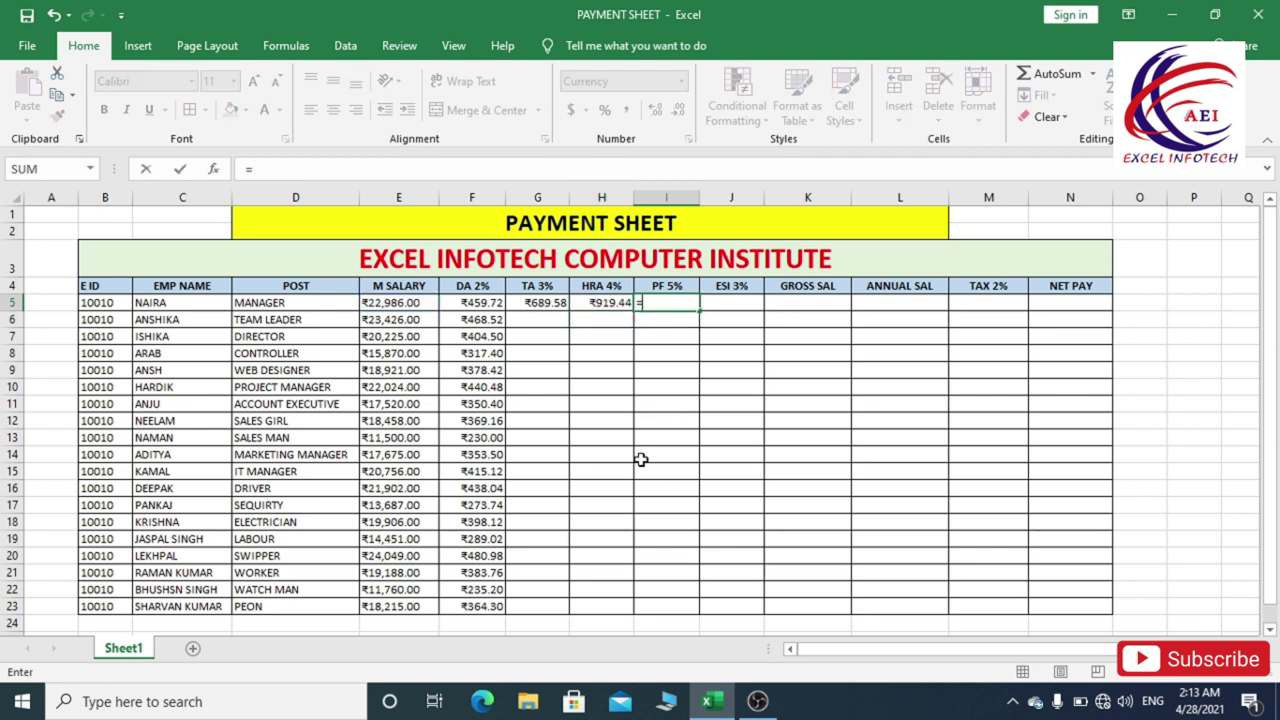
key(Left)
key(Left)
key(Left)
key(Left)
text(*)
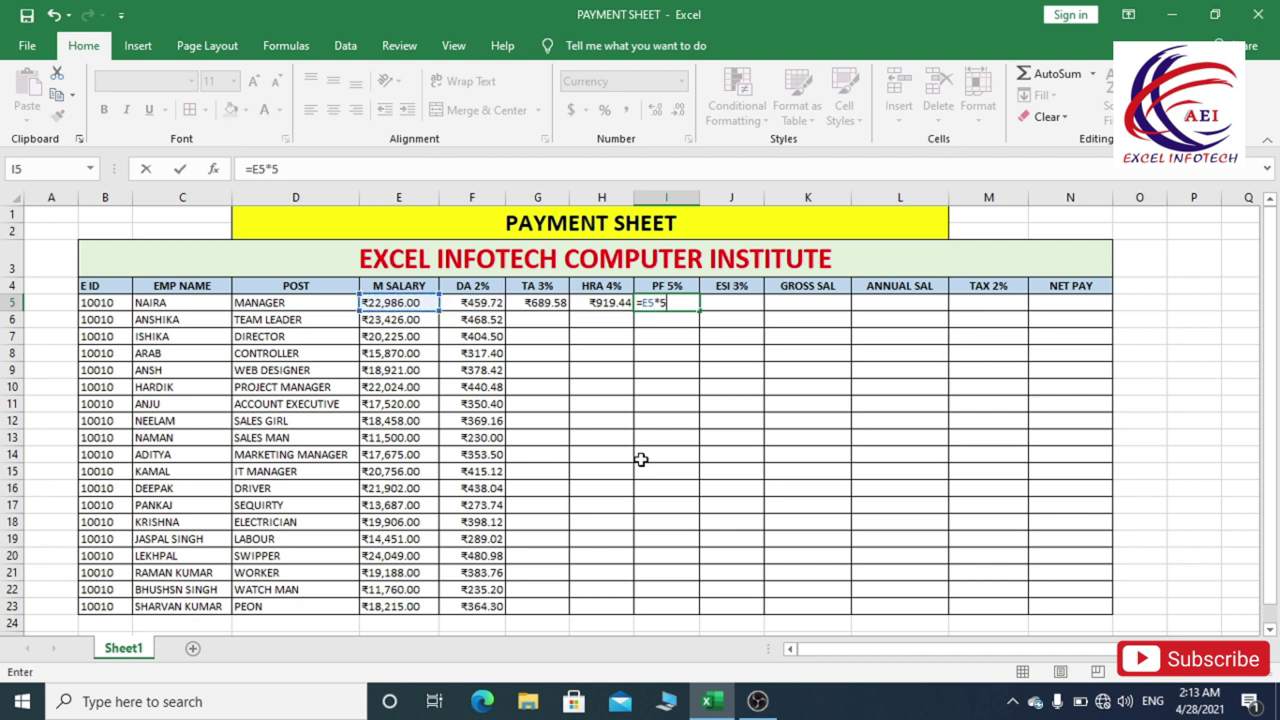
key(Return)
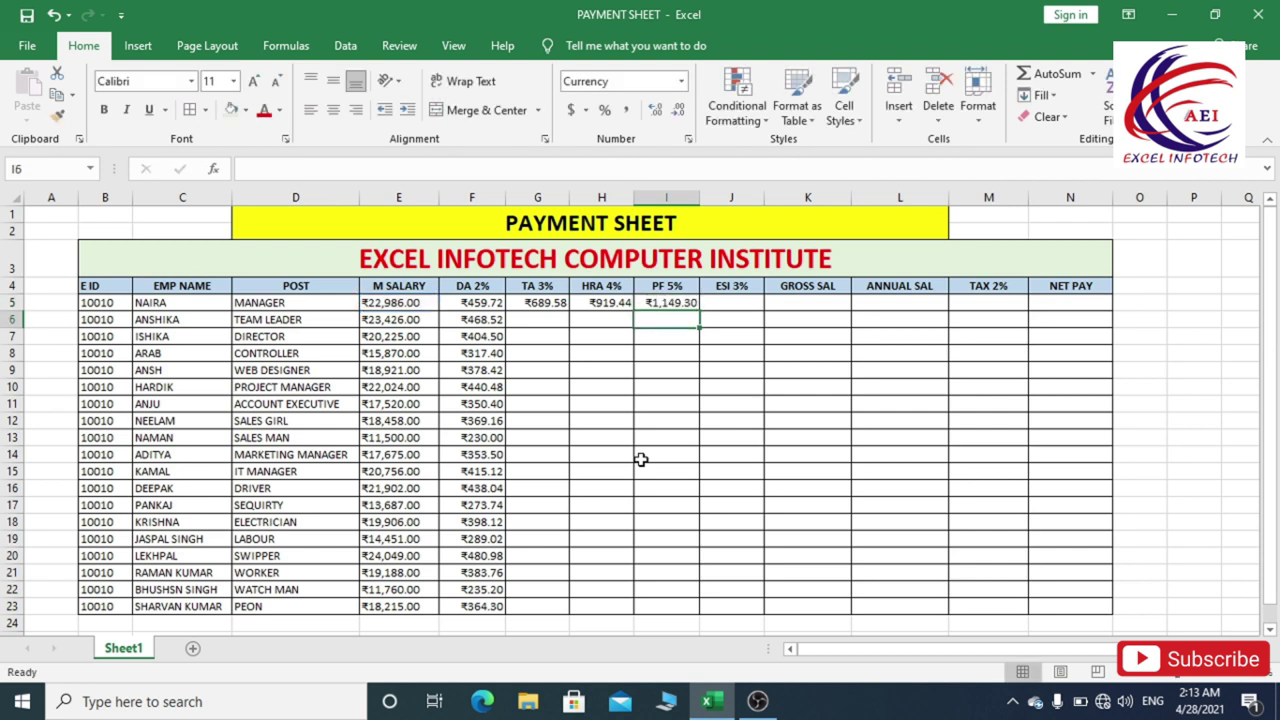
key(Right)
key(Up)
text(=)
key(Left)
key(Left)
key(Left)
key(Left)
key(Left)
text(*)
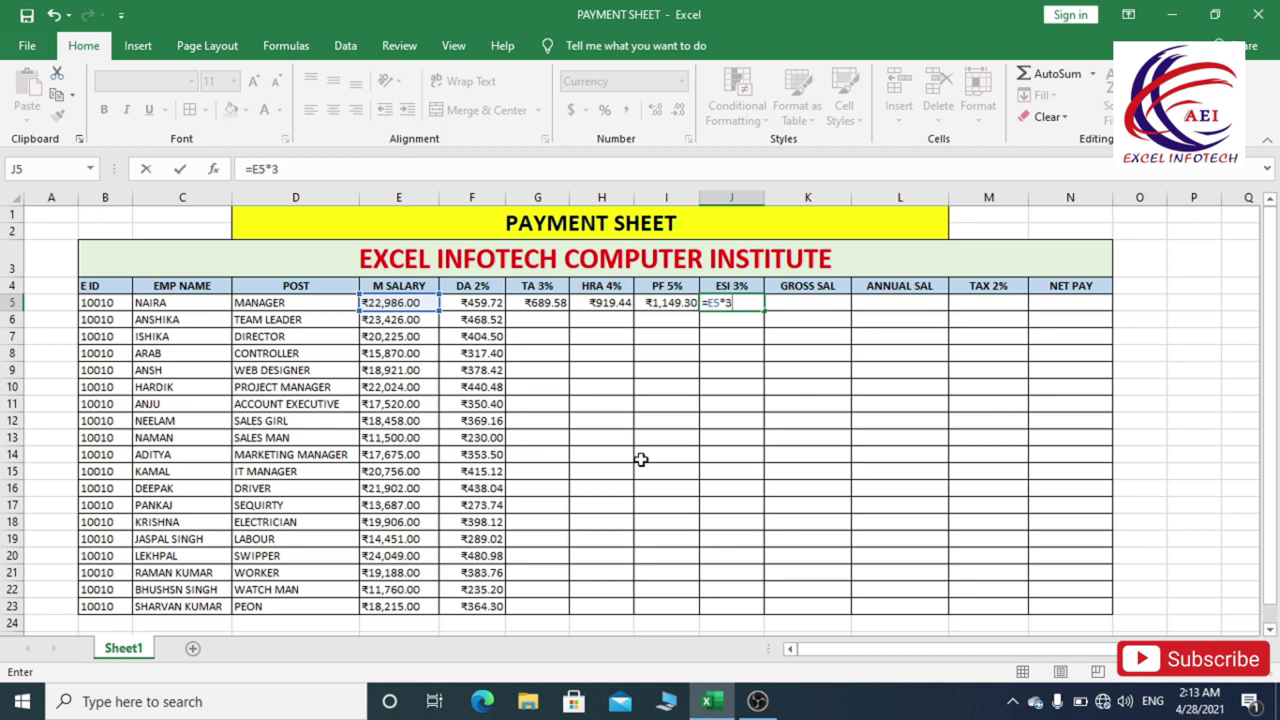
key(Return)
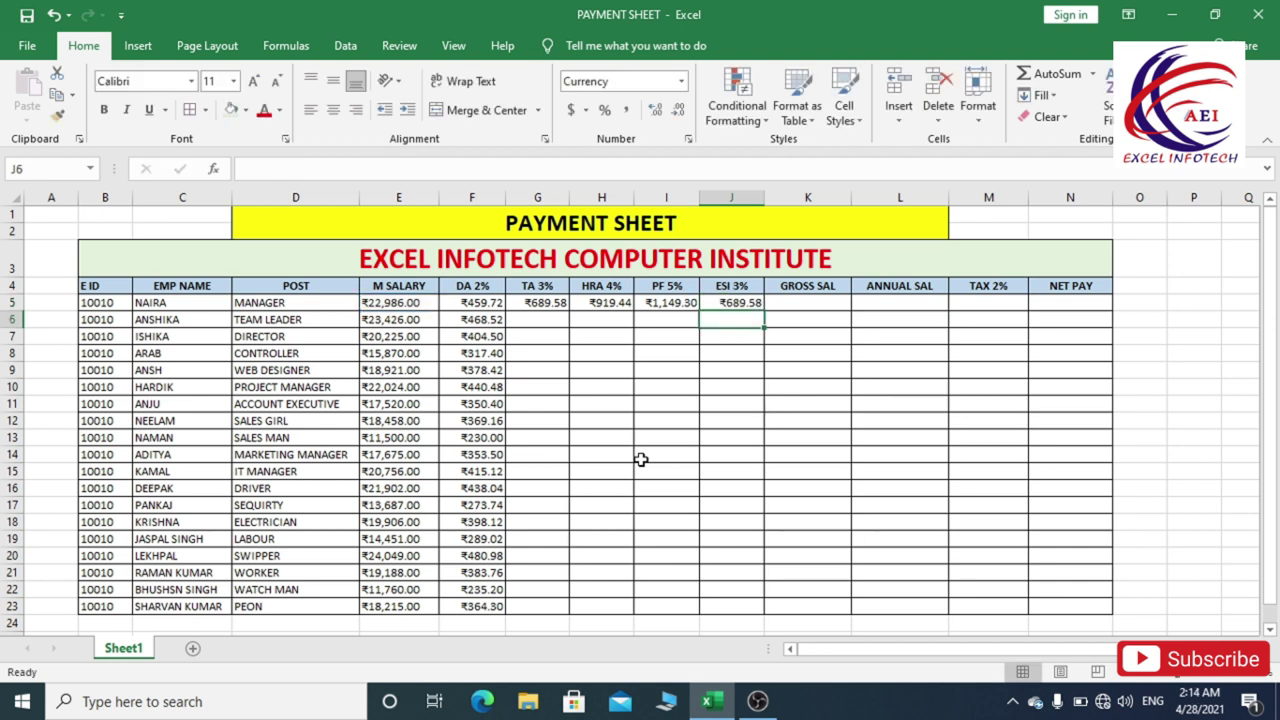
key(Up)
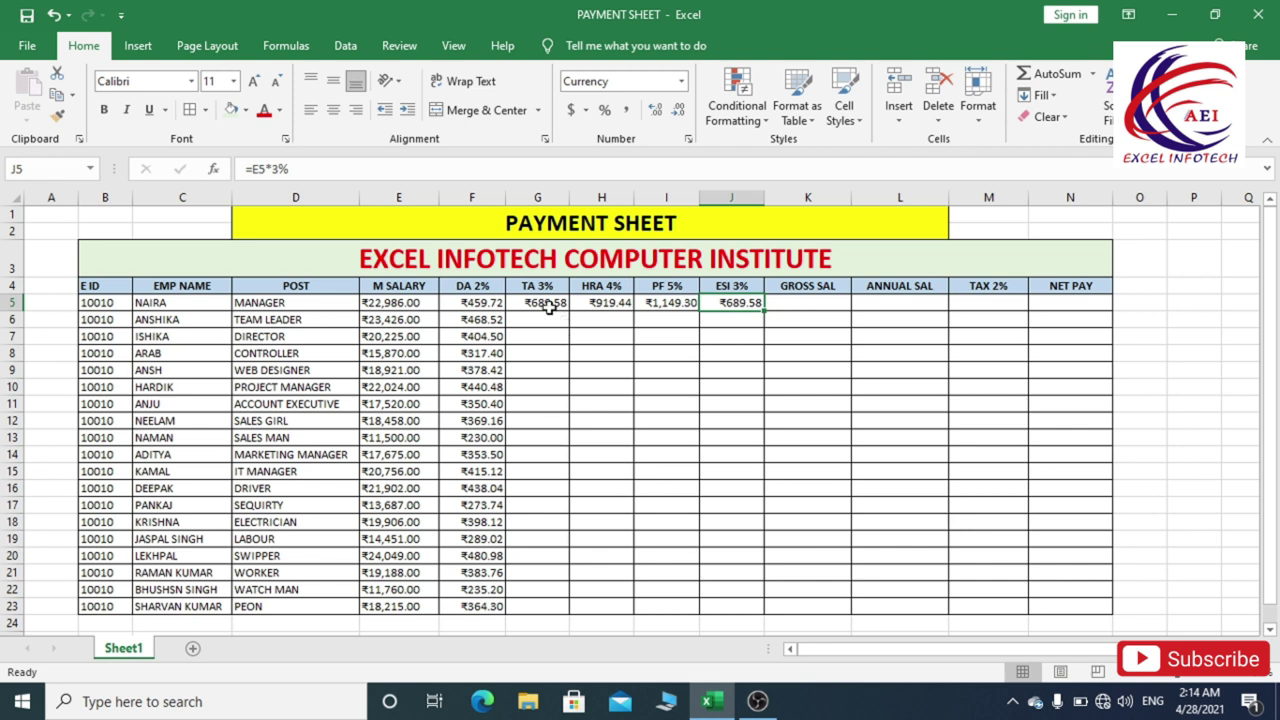
Step: Select G5:J5 and fill the TA, HRA, PF and ESI formulas down to row 23
click(548, 306)
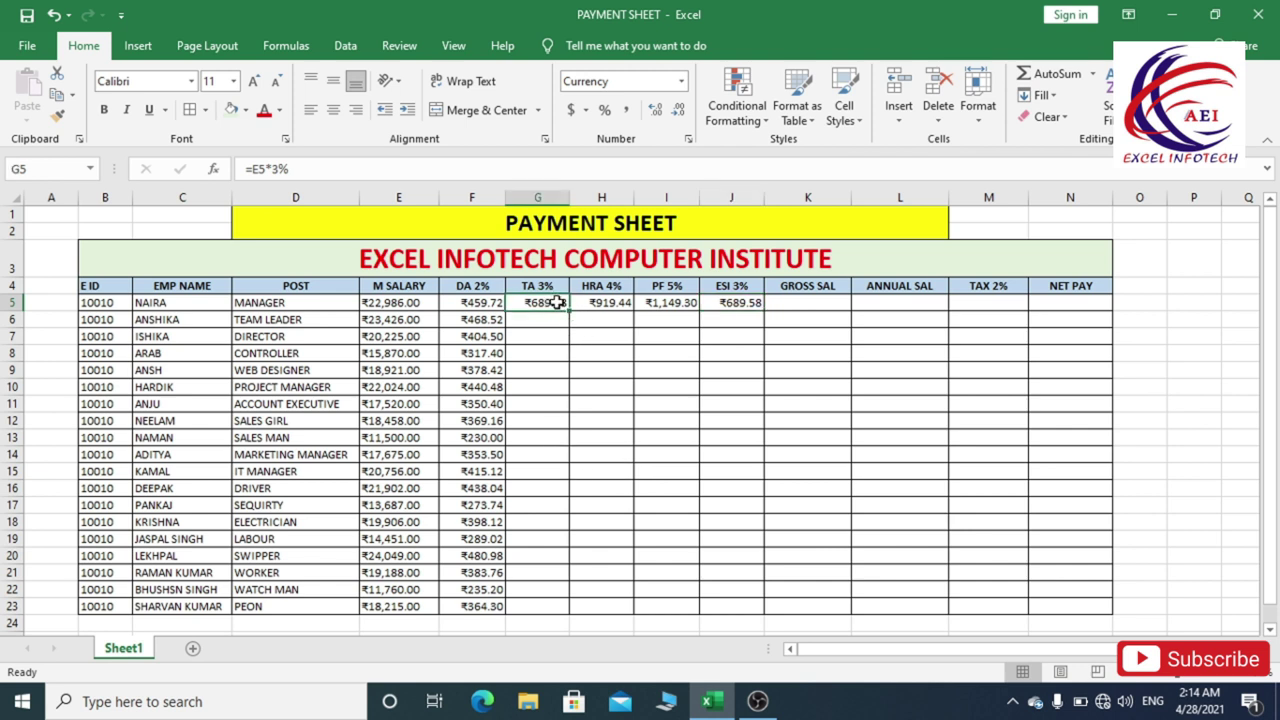
drag(557, 303, 725, 320)
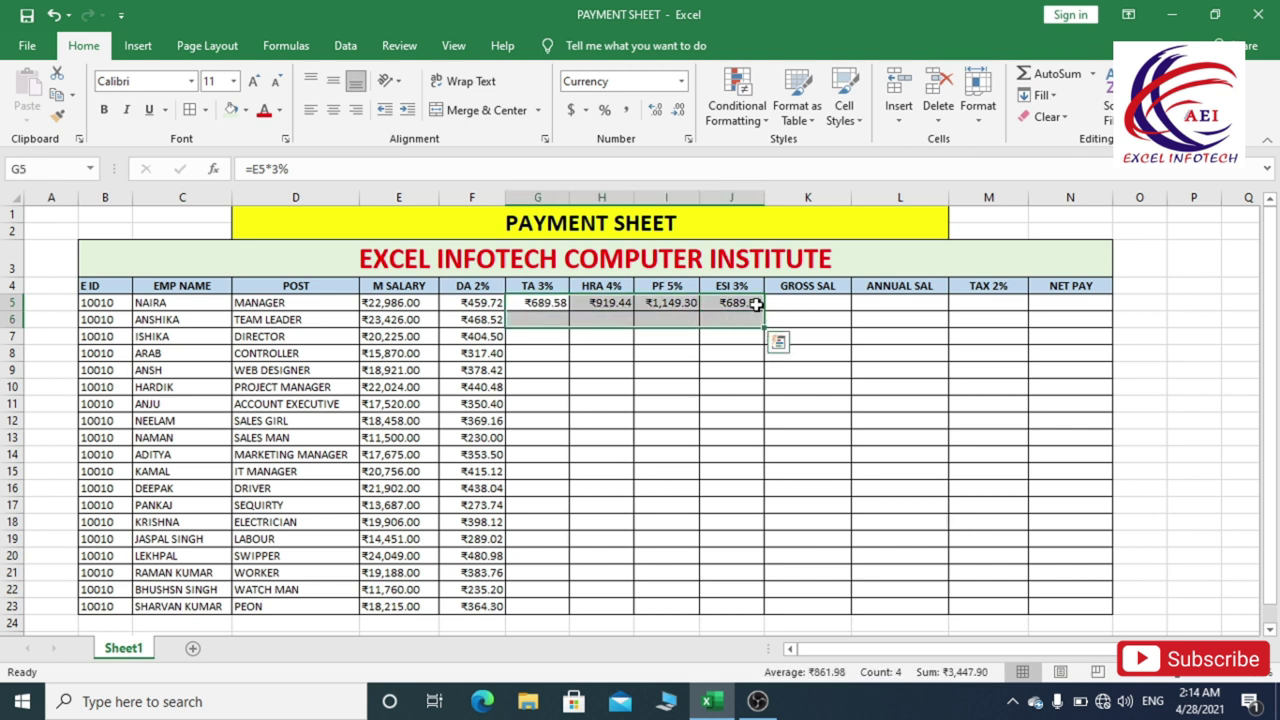
click(755, 305)
drag(545, 303, 733, 312)
click(733, 310)
mouse_move(553, 305)
mouse_down()
mouse_move(741, 310)
mouse_move(752, 608)
mouse_up()
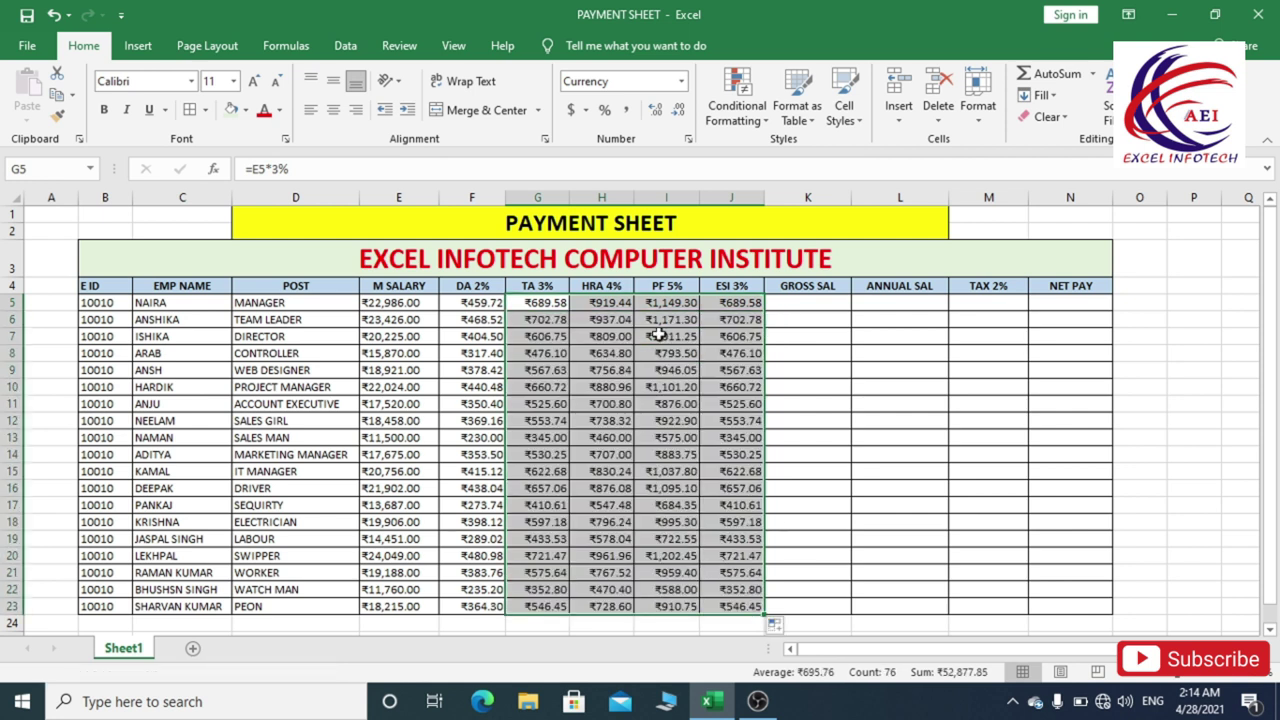
click(796, 305)
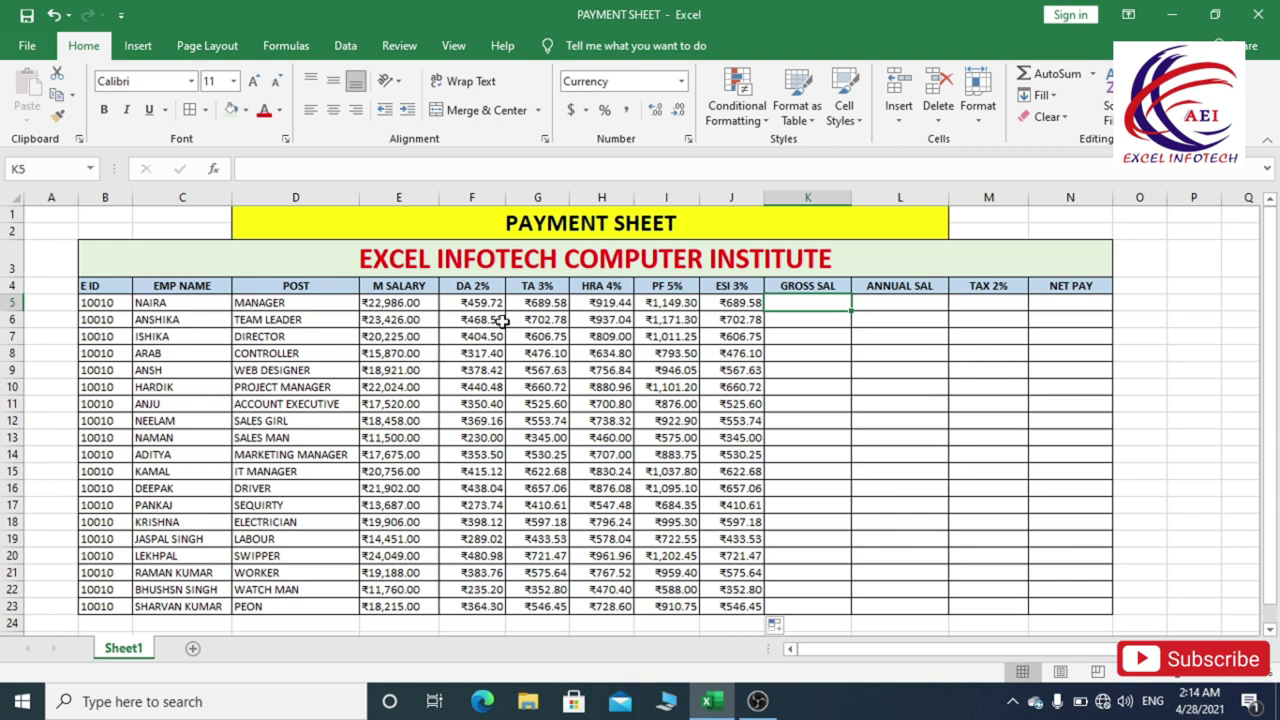
Step: Enter the gross salary formula =E5+F5+G5+H5-I5-J5 in K5
text(=)
click(380, 308)
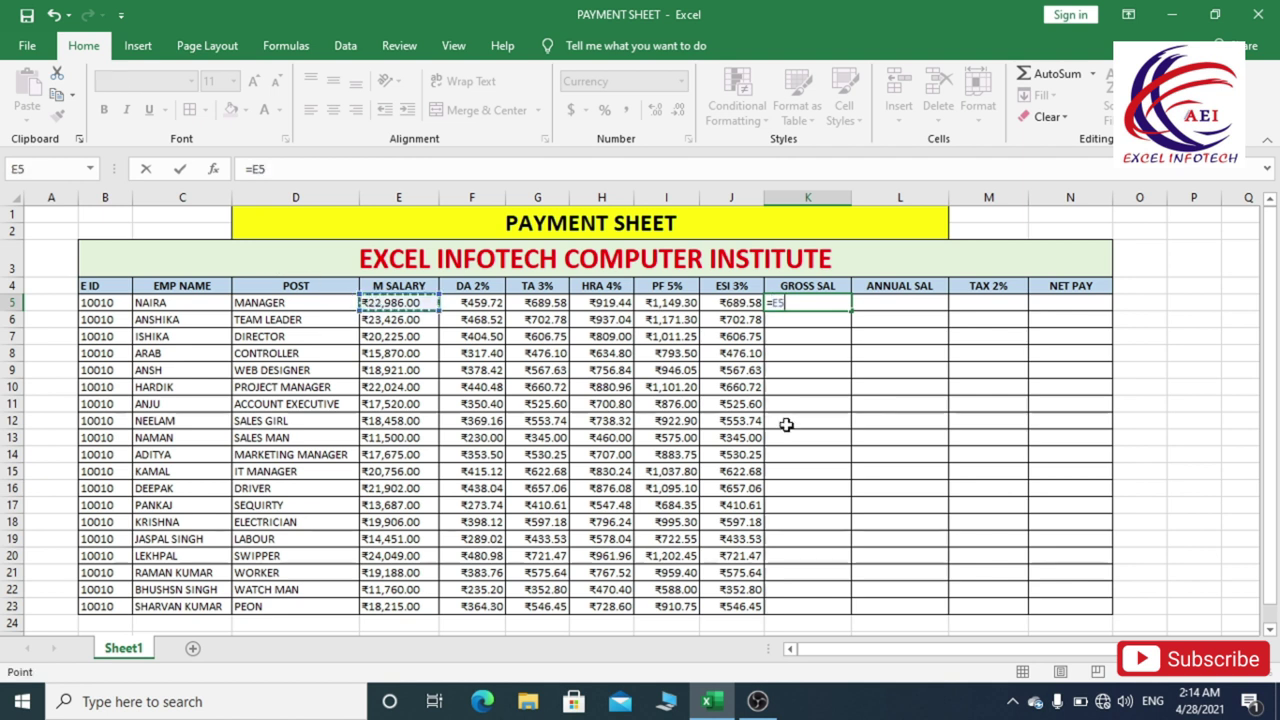
text(+)
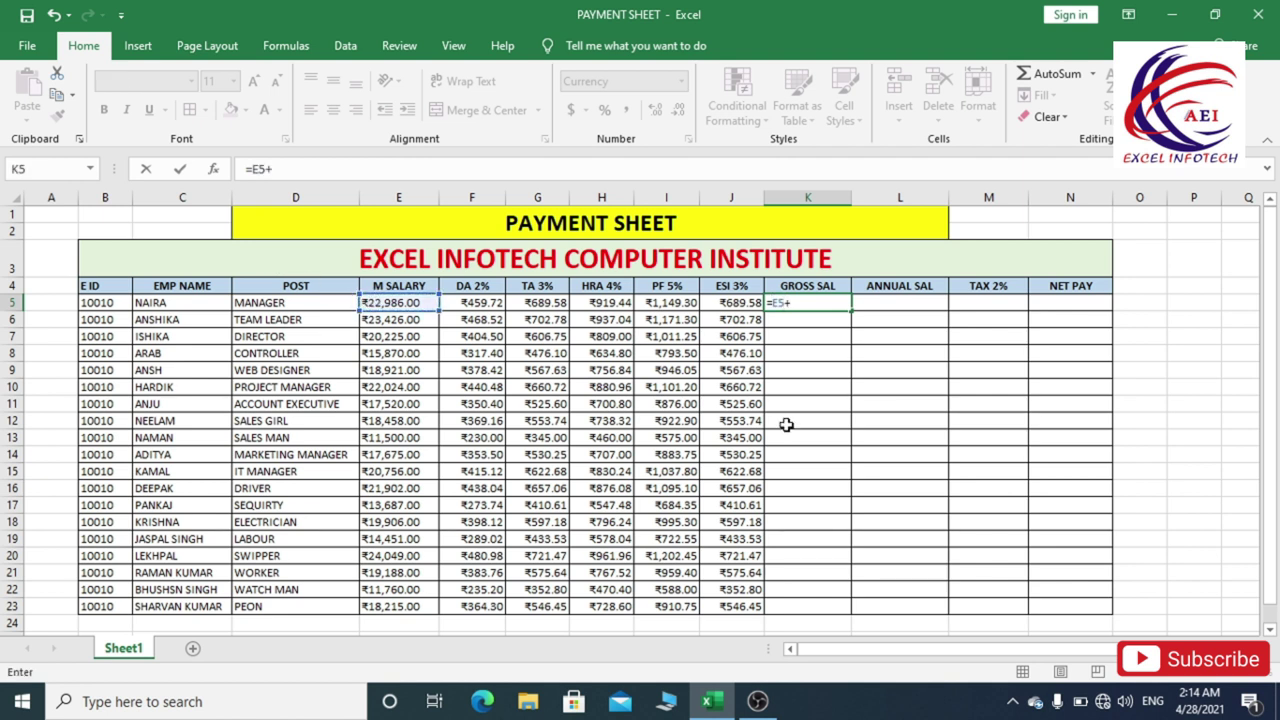
click(478, 304)
text(+)
click(540, 302)
text(+)
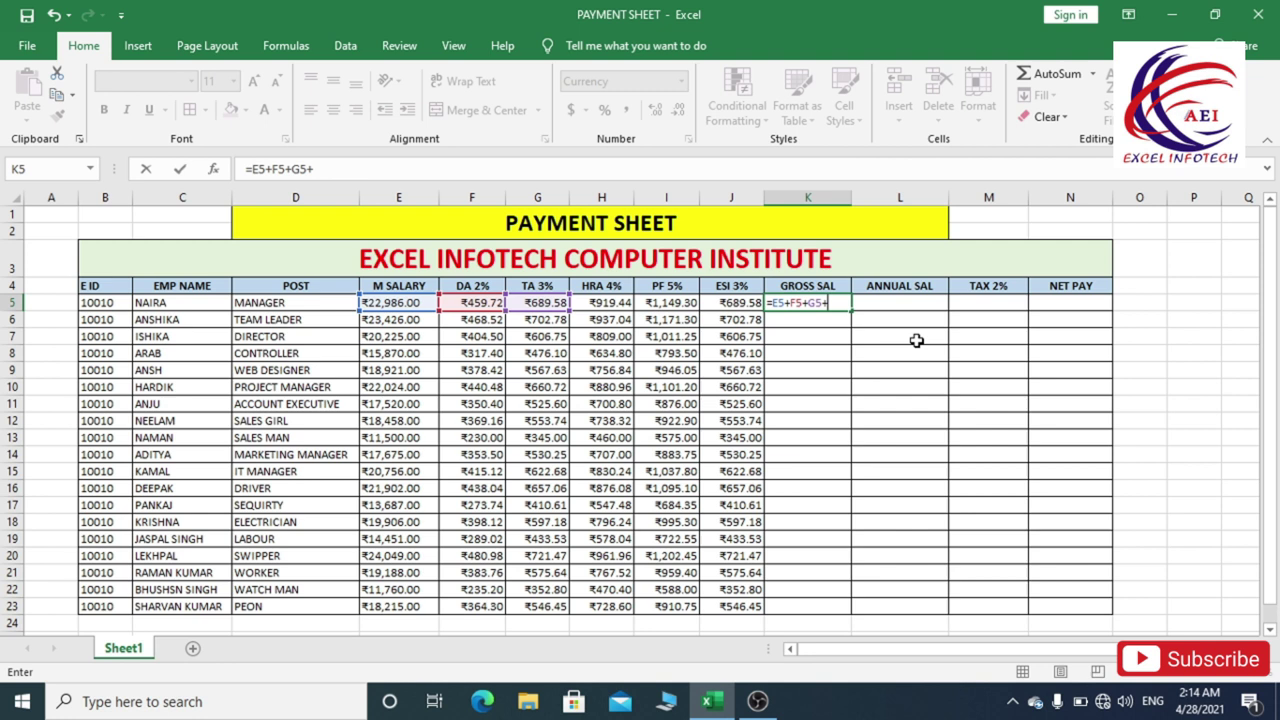
click(612, 304)
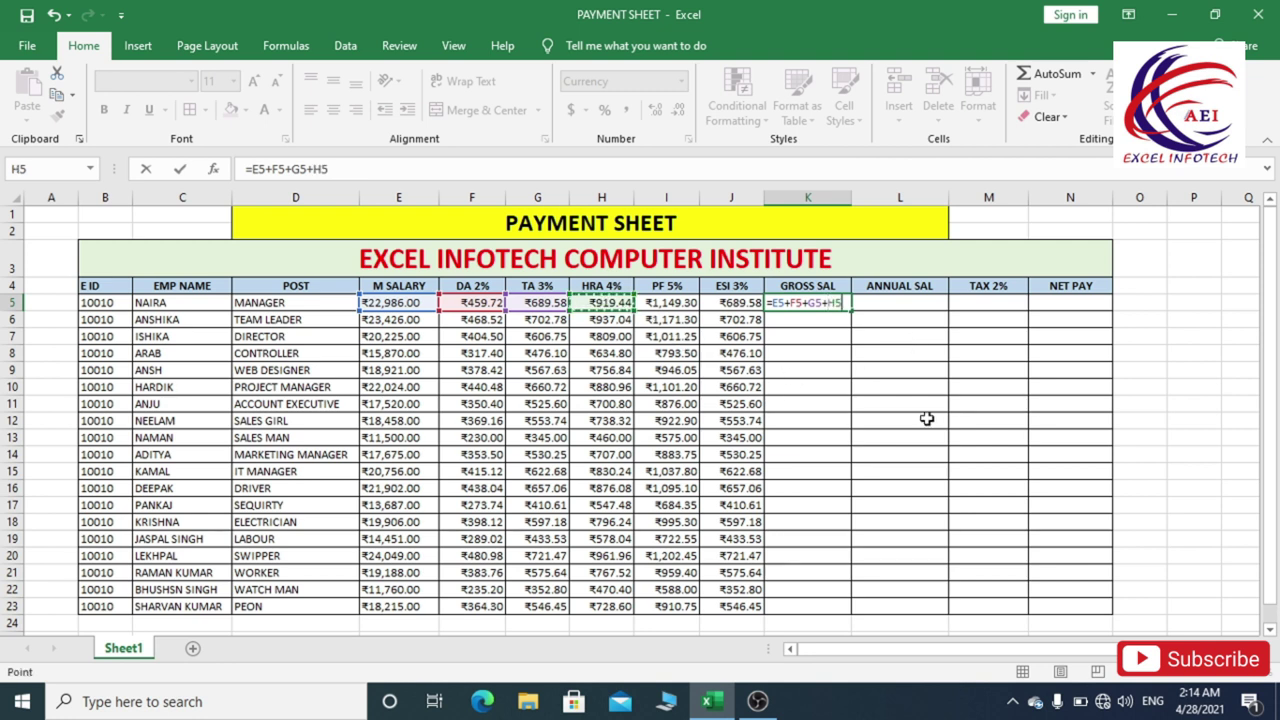
text(-)
click(668, 305)
text(-)
key(Left)
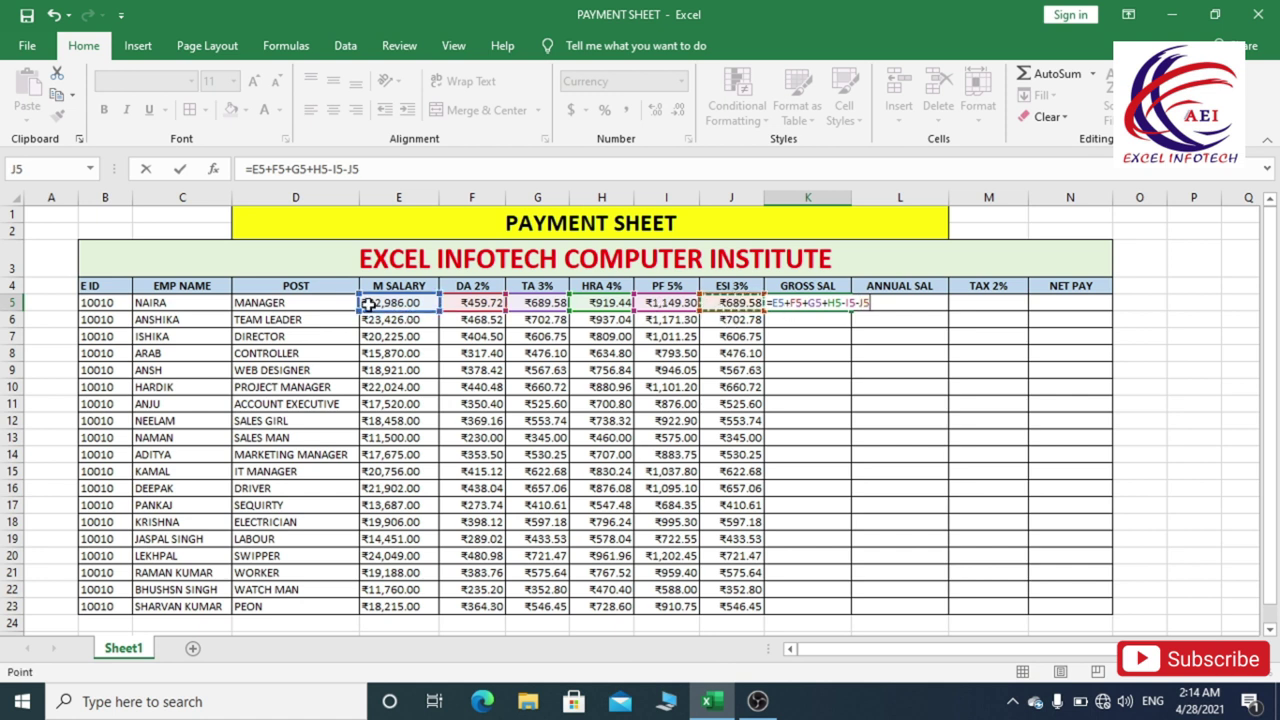
key(Return)
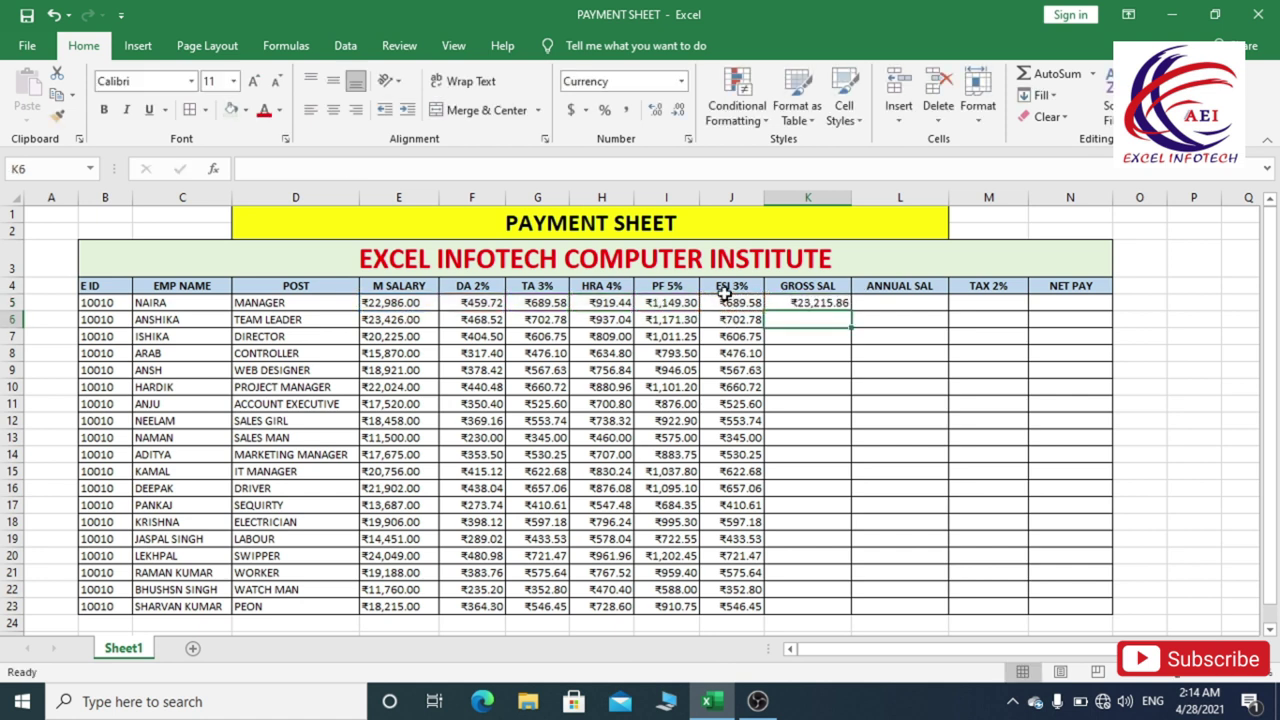
Step: Fill the gross salary formula down to K23 and check K5
click(804, 304)
drag(851, 311, 845, 609)
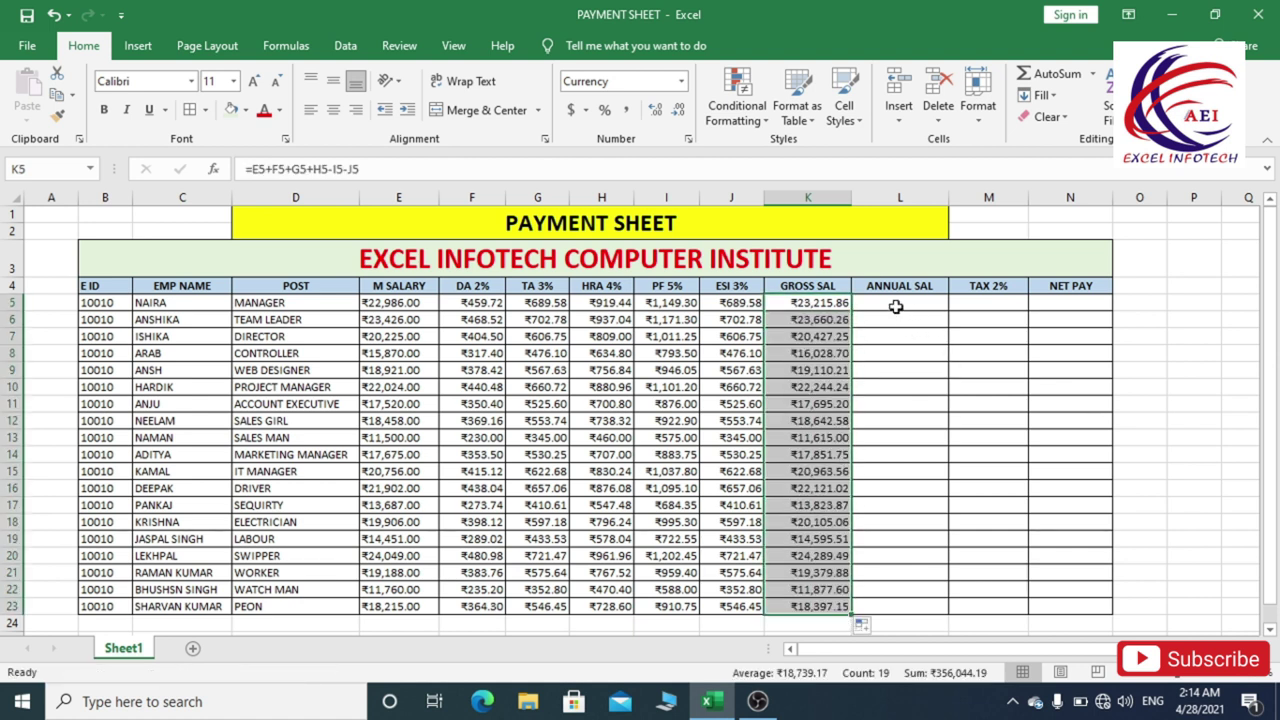
click(896, 307)
click(812, 310)
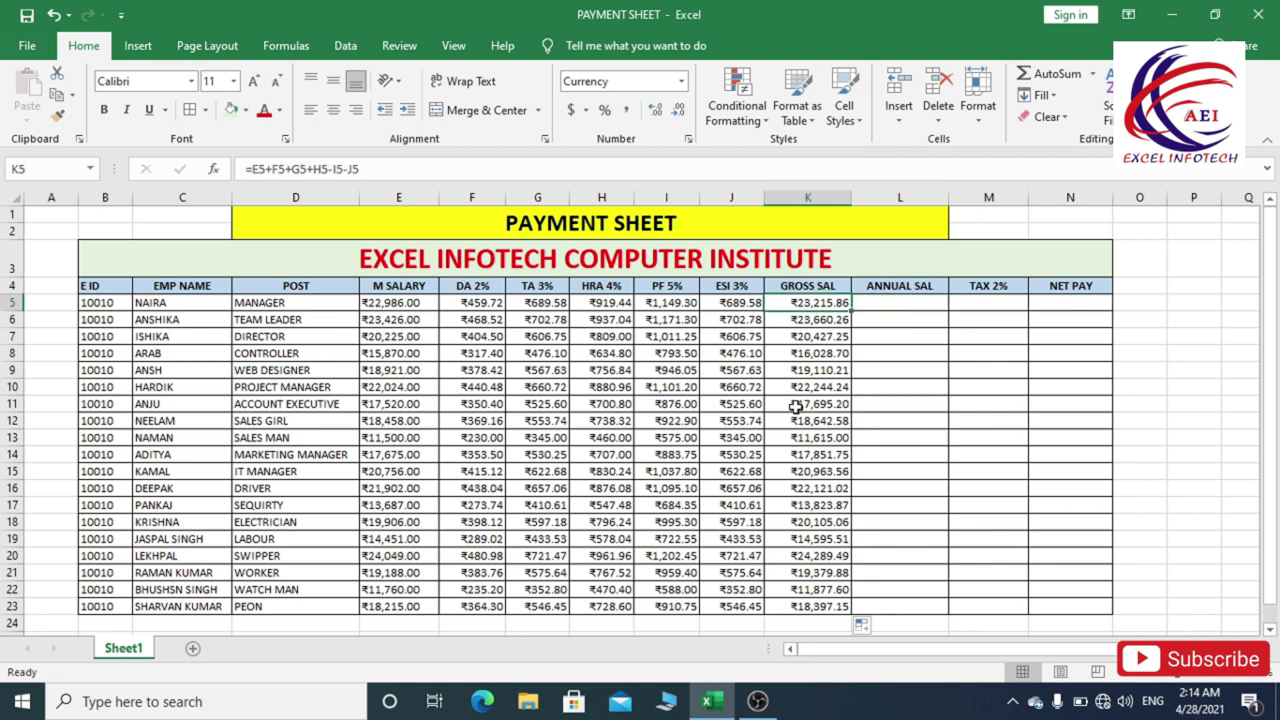
Step: Enter =K5*12 in L5 and fill it down to L23
click(900, 310)
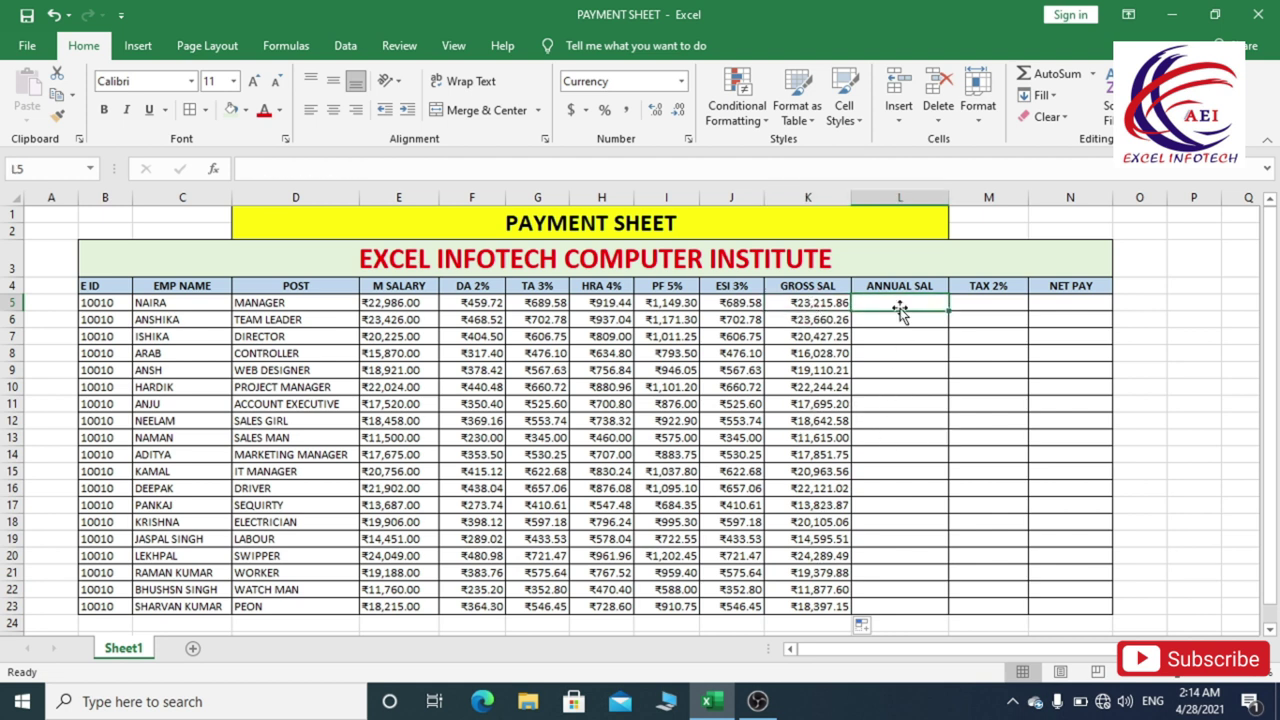
text(=)
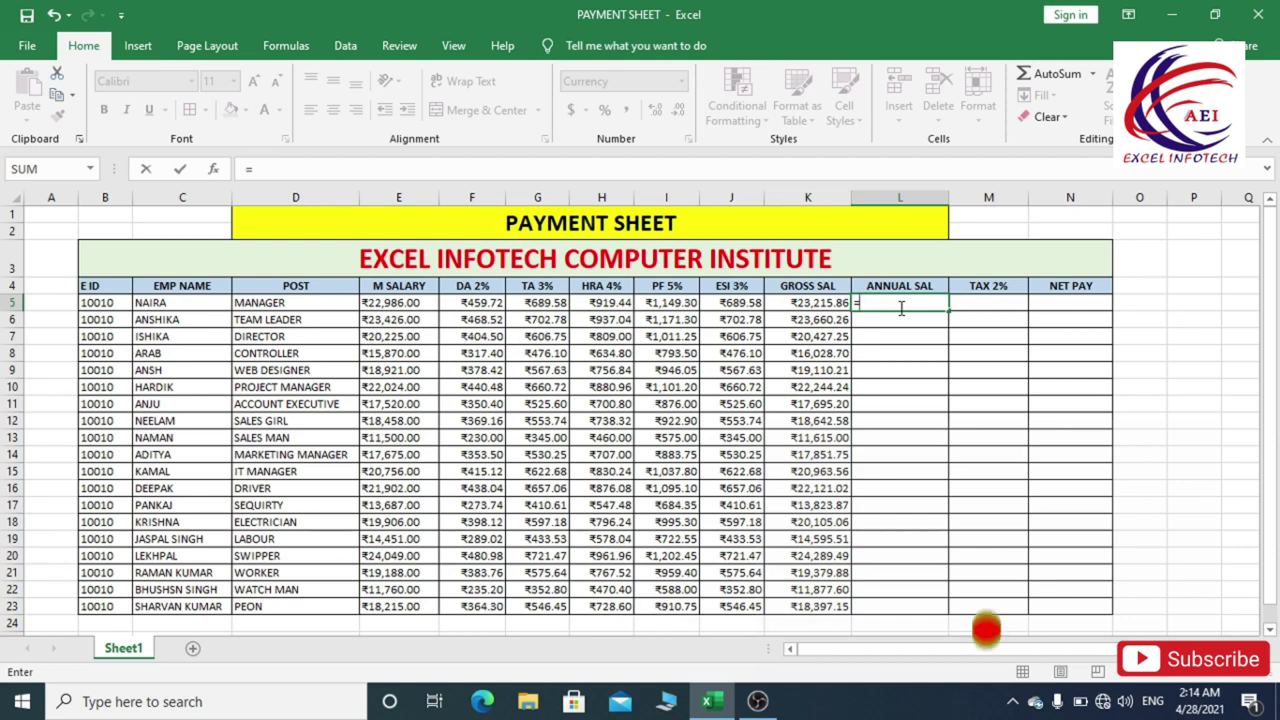
click(782, 312)
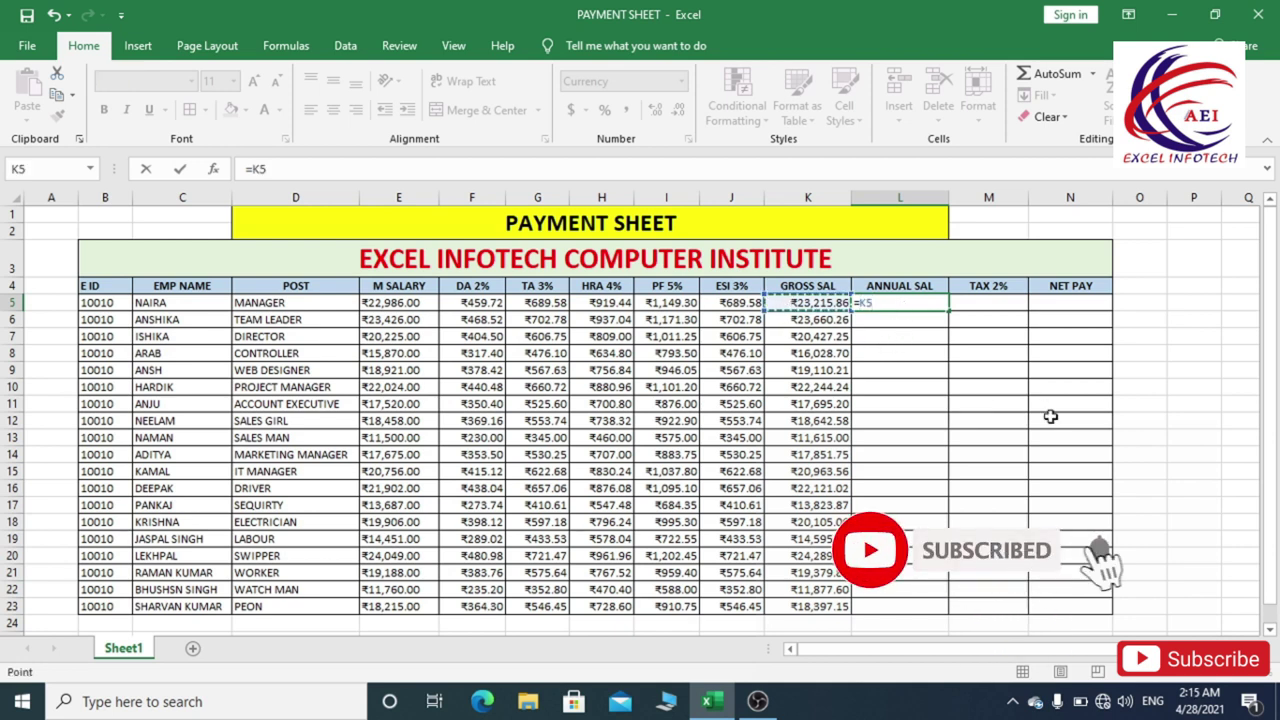
text(*12)
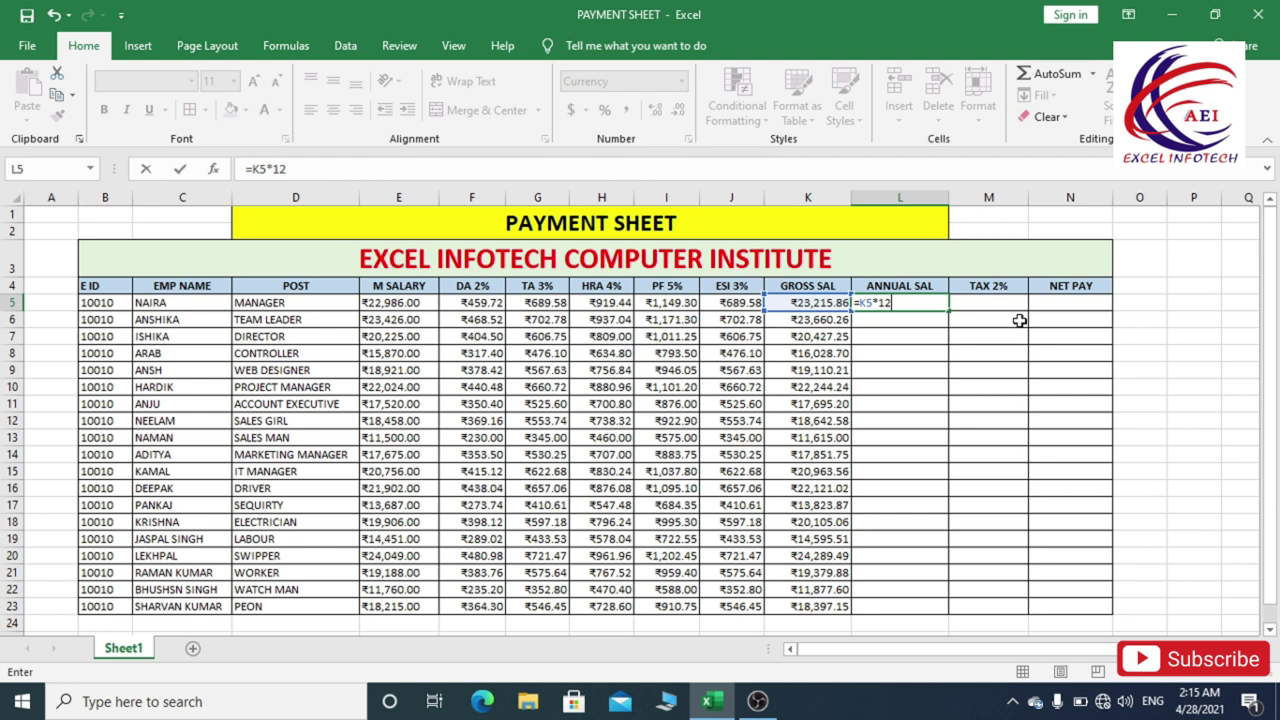
key(Return)
click(928, 304)
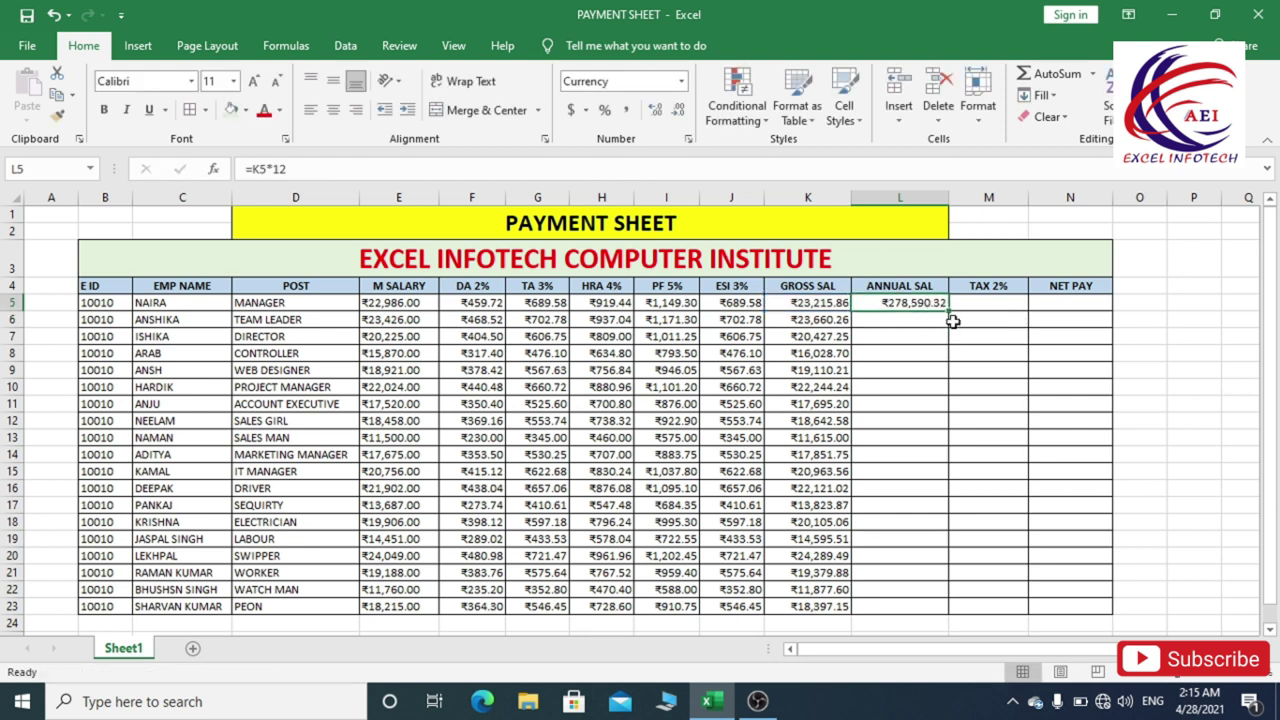
drag(948, 311, 950, 610)
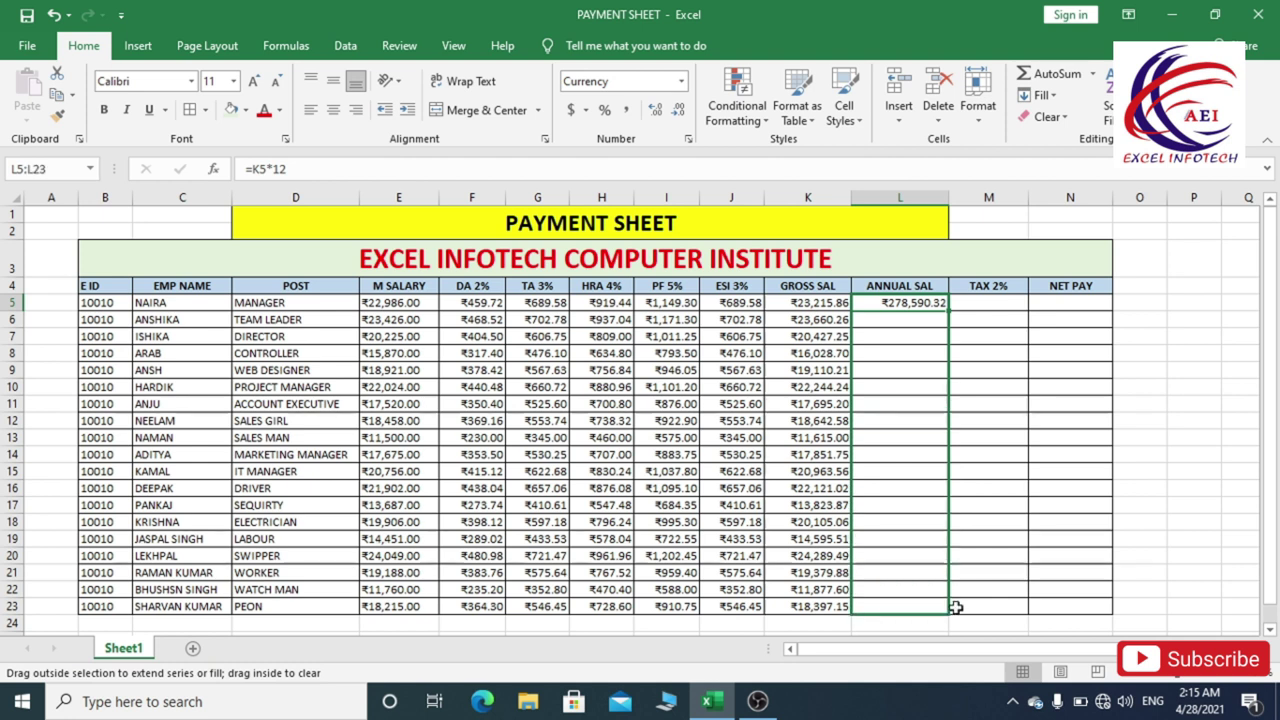
click(975, 302)
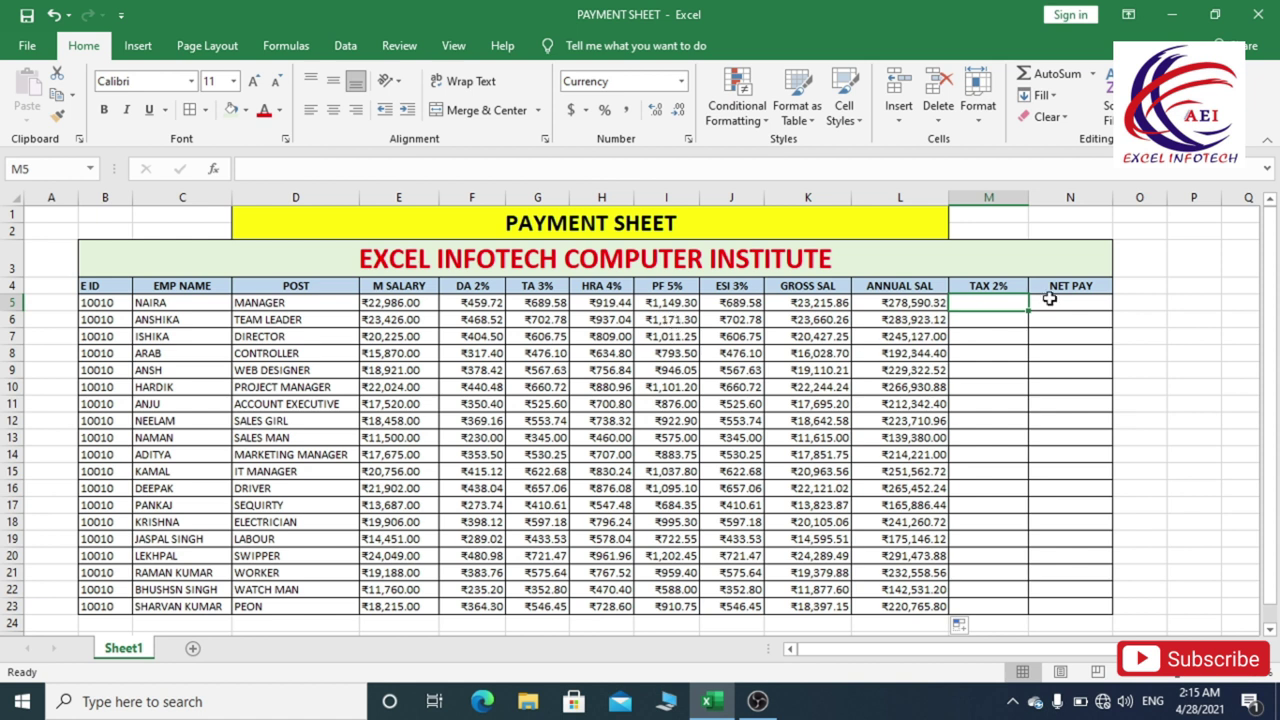
Step: Enter =L5*2% in M5 and fill it down to M23
text(=)
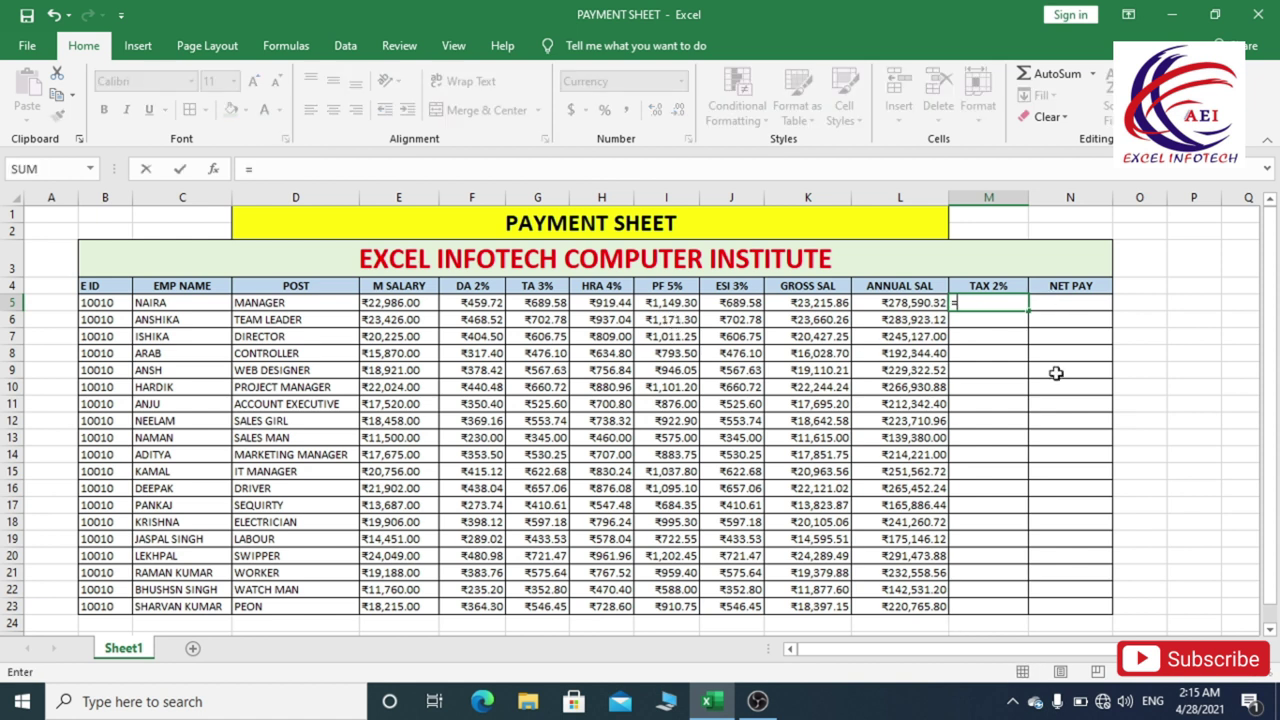
click(900, 303)
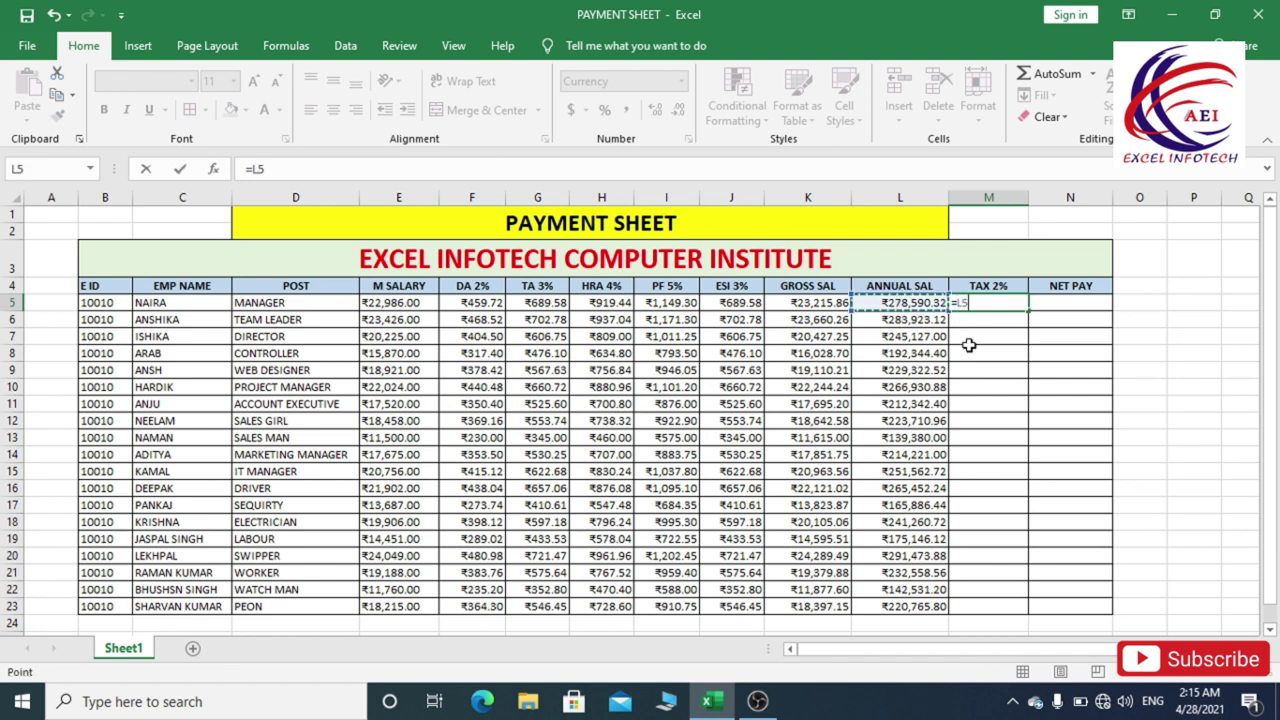
text(*)
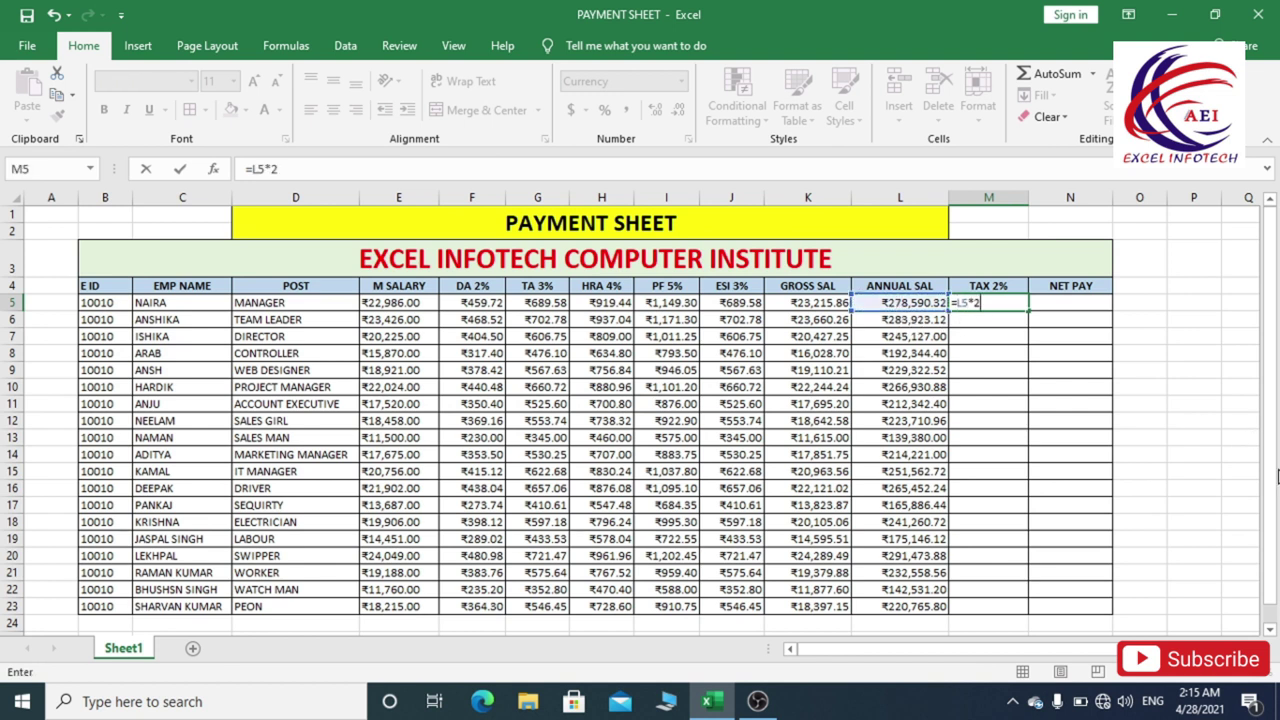
key(Return)
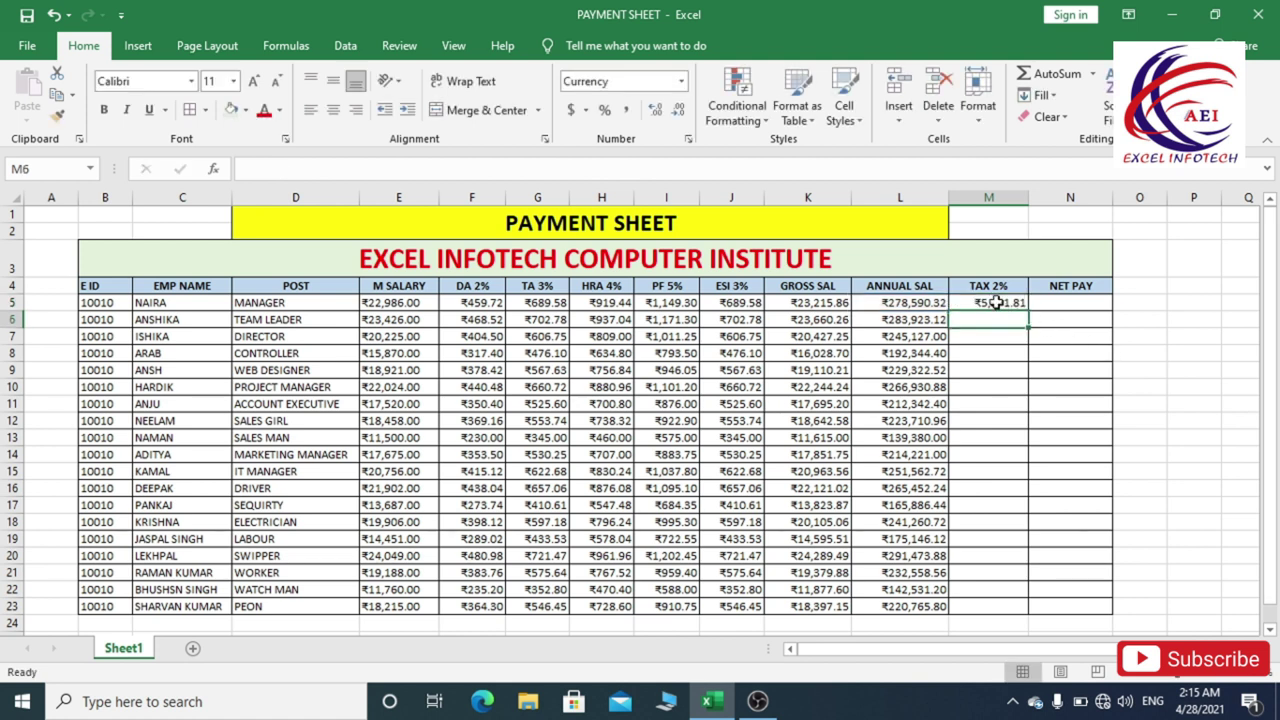
click(995, 302)
drag(1030, 313, 1026, 610)
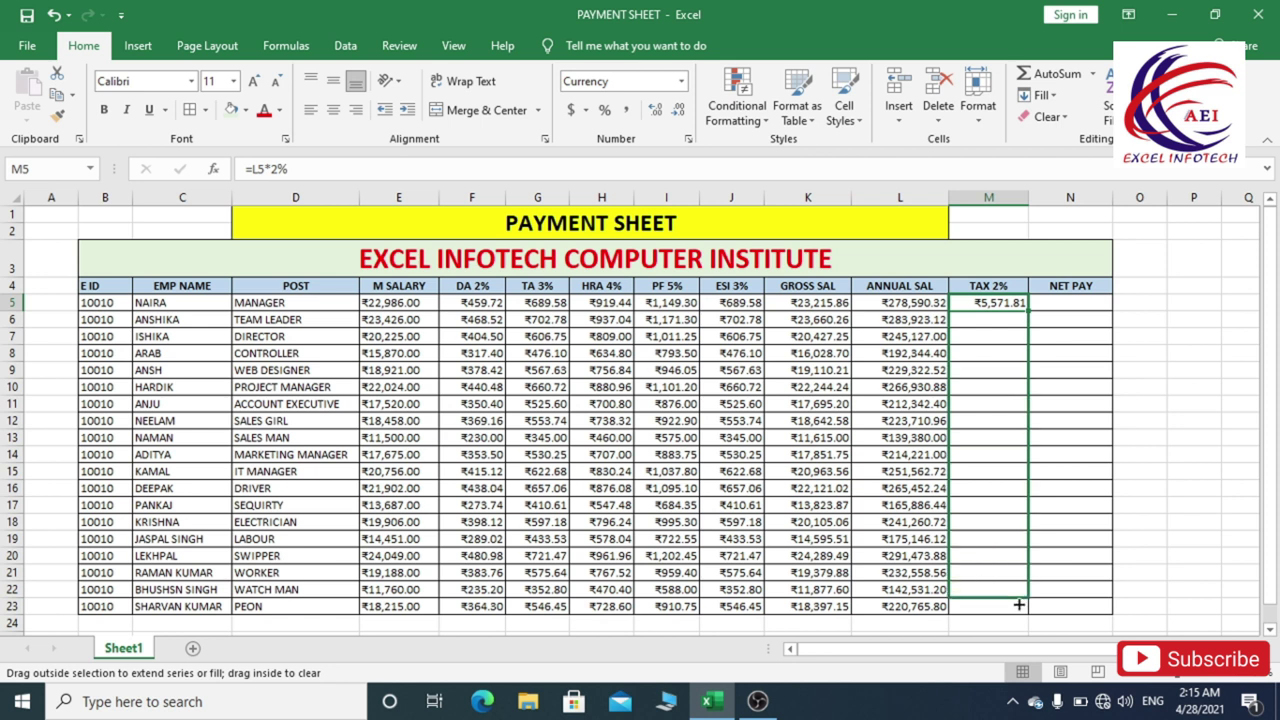
key(Right)
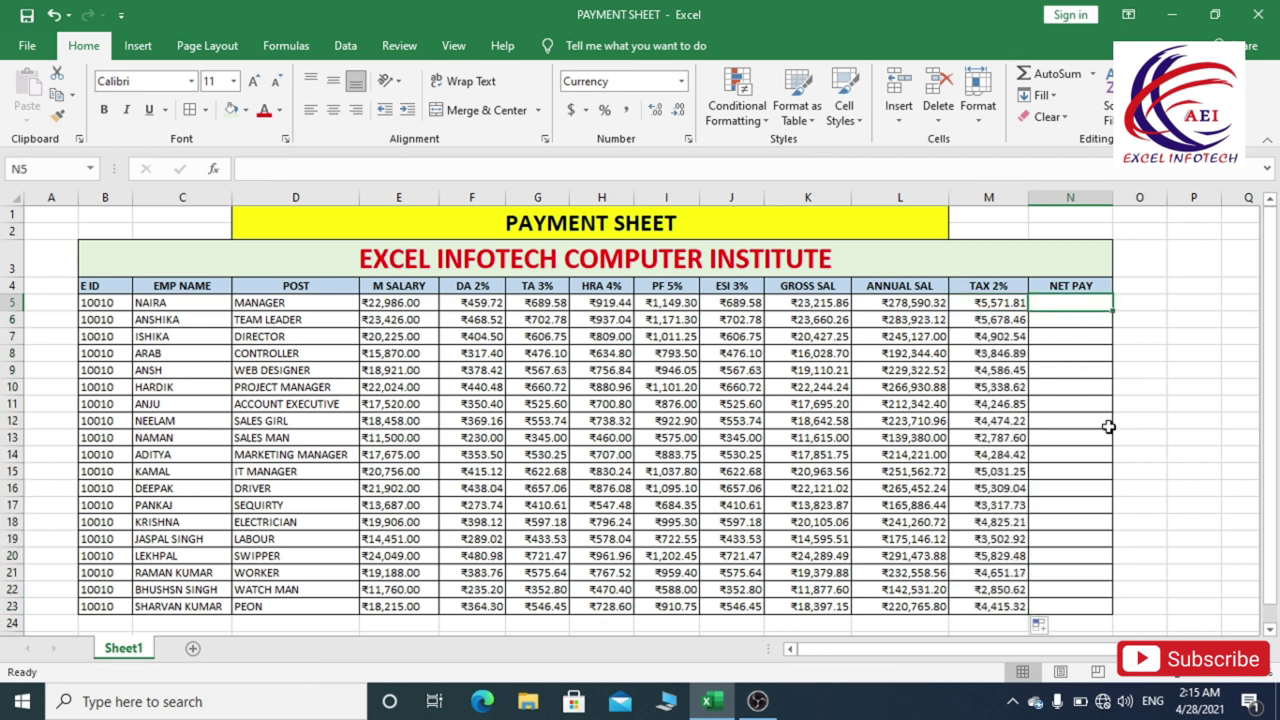
Step: Enter =L5-M5 in N5 and fill it down to N23
text(=)
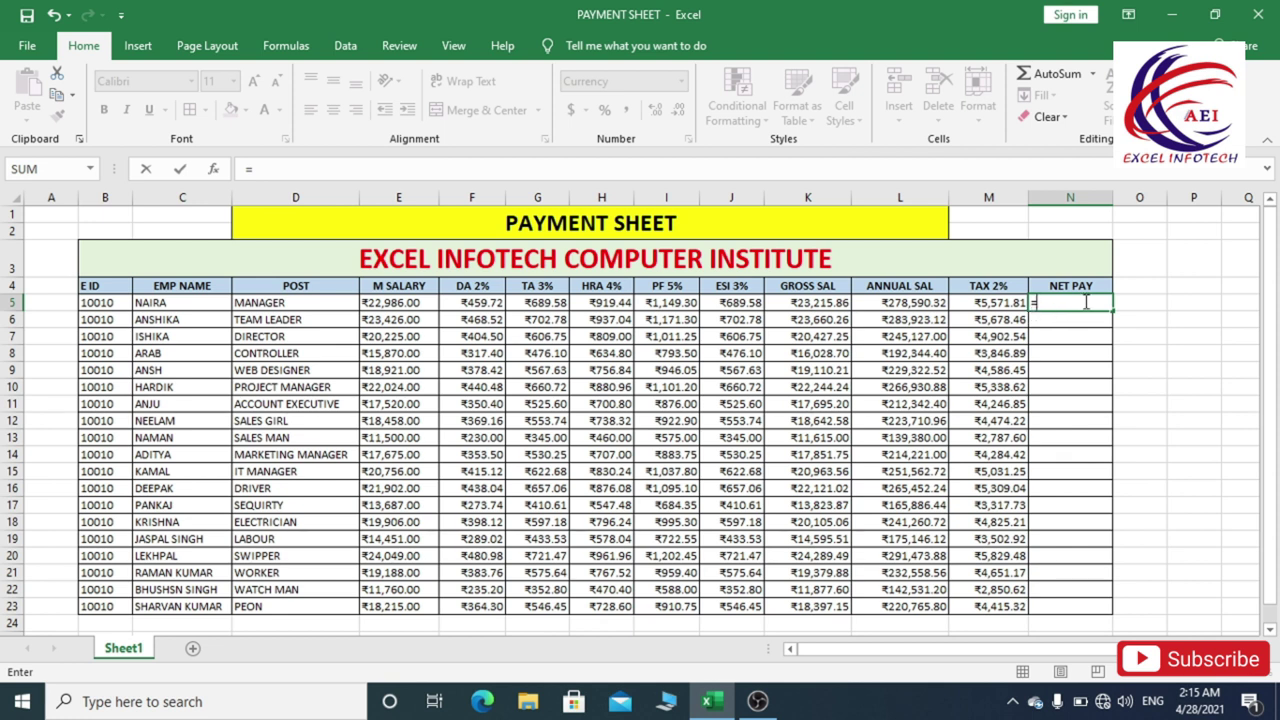
click(903, 303)
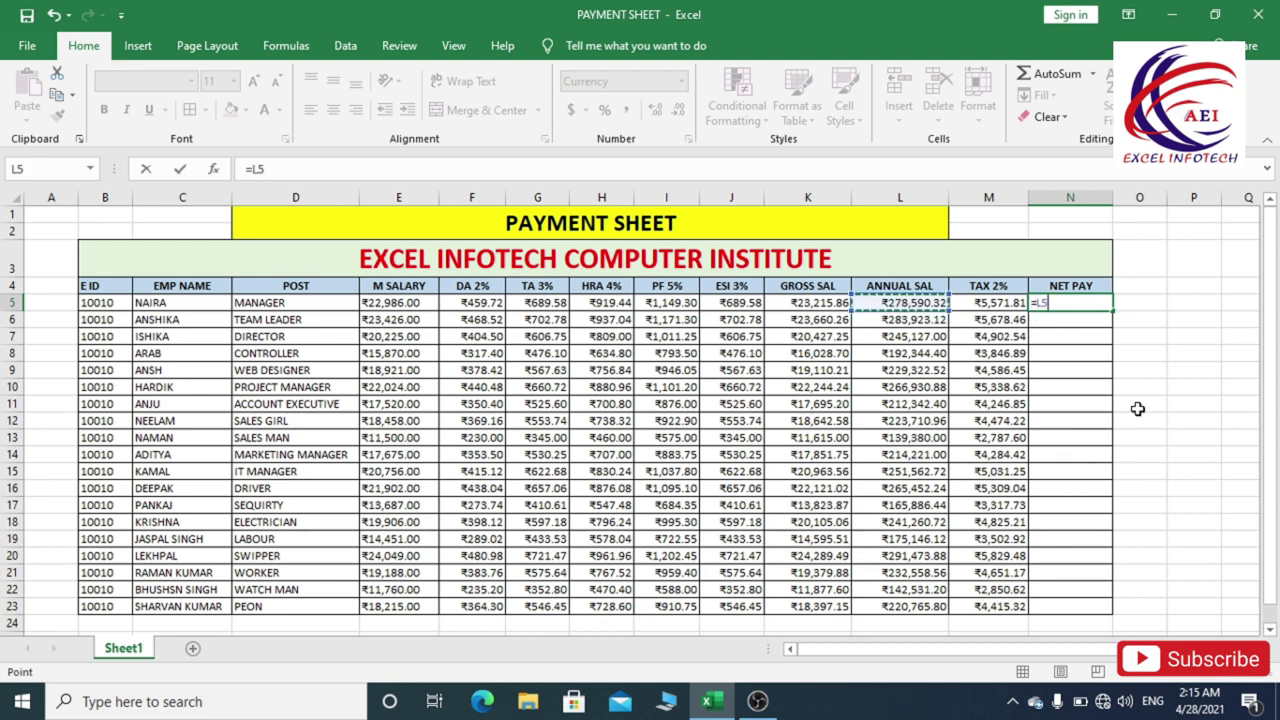
text(-)
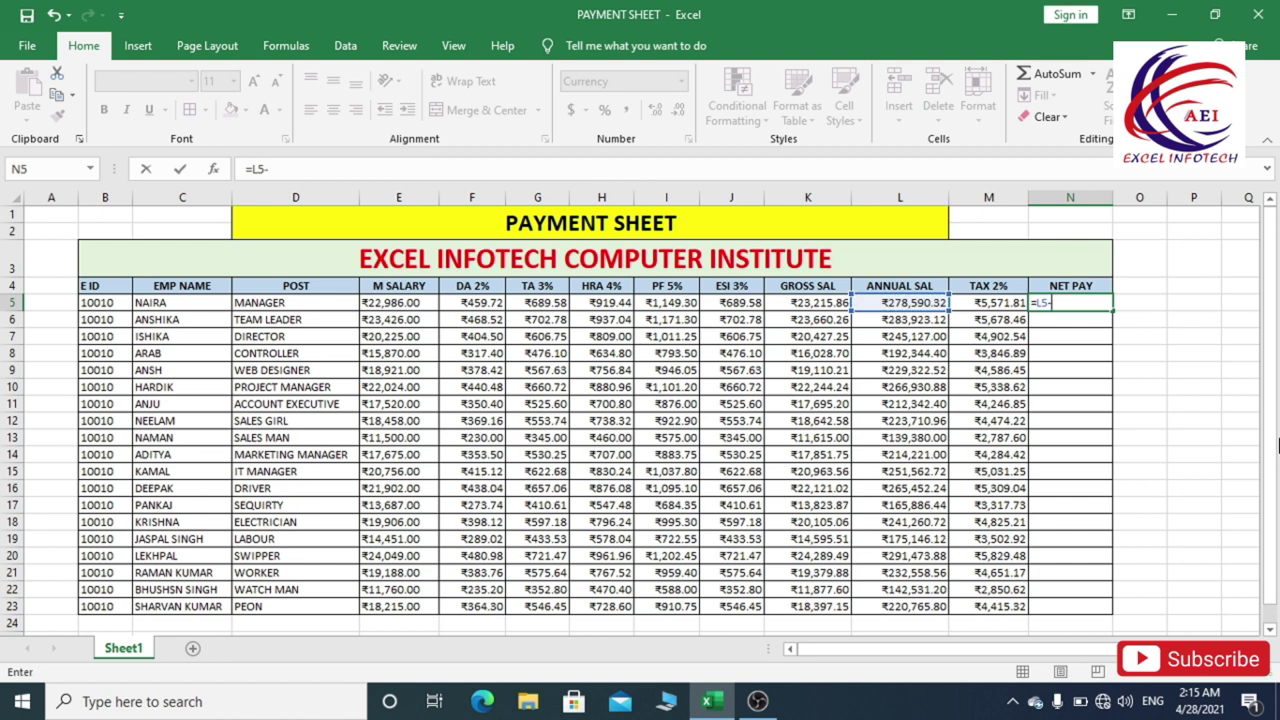
click(993, 303)
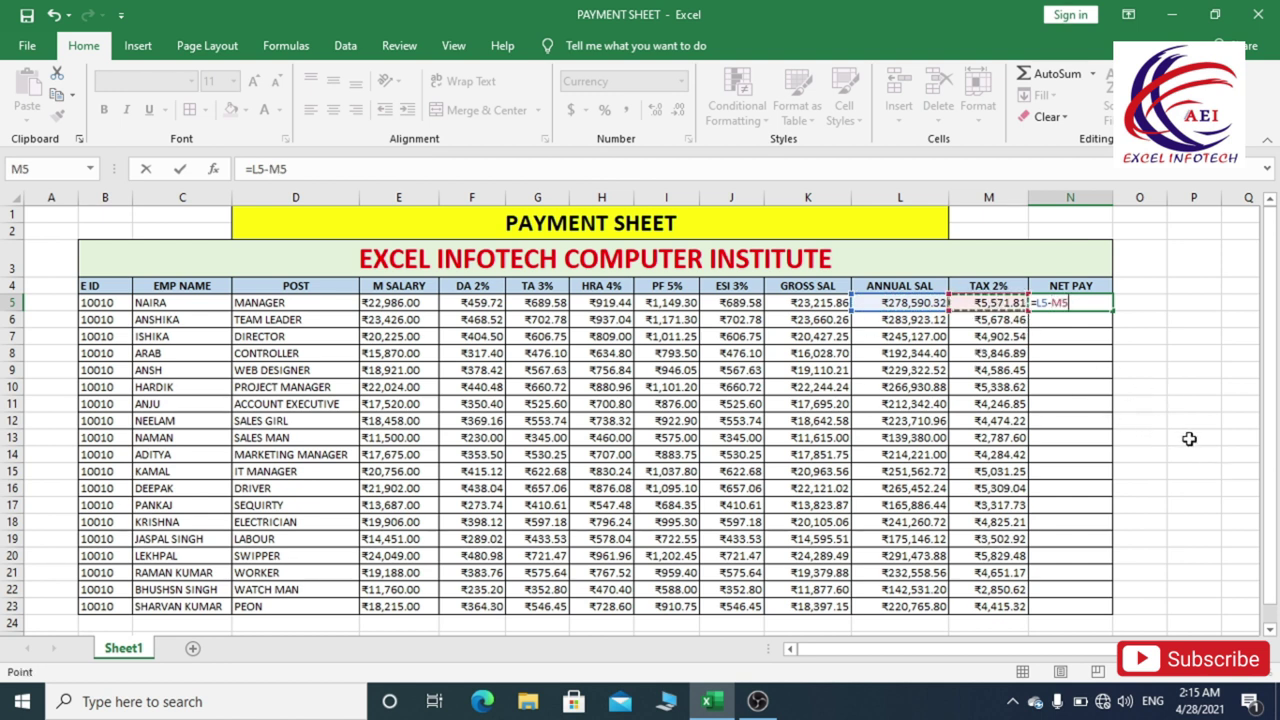
key(Return)
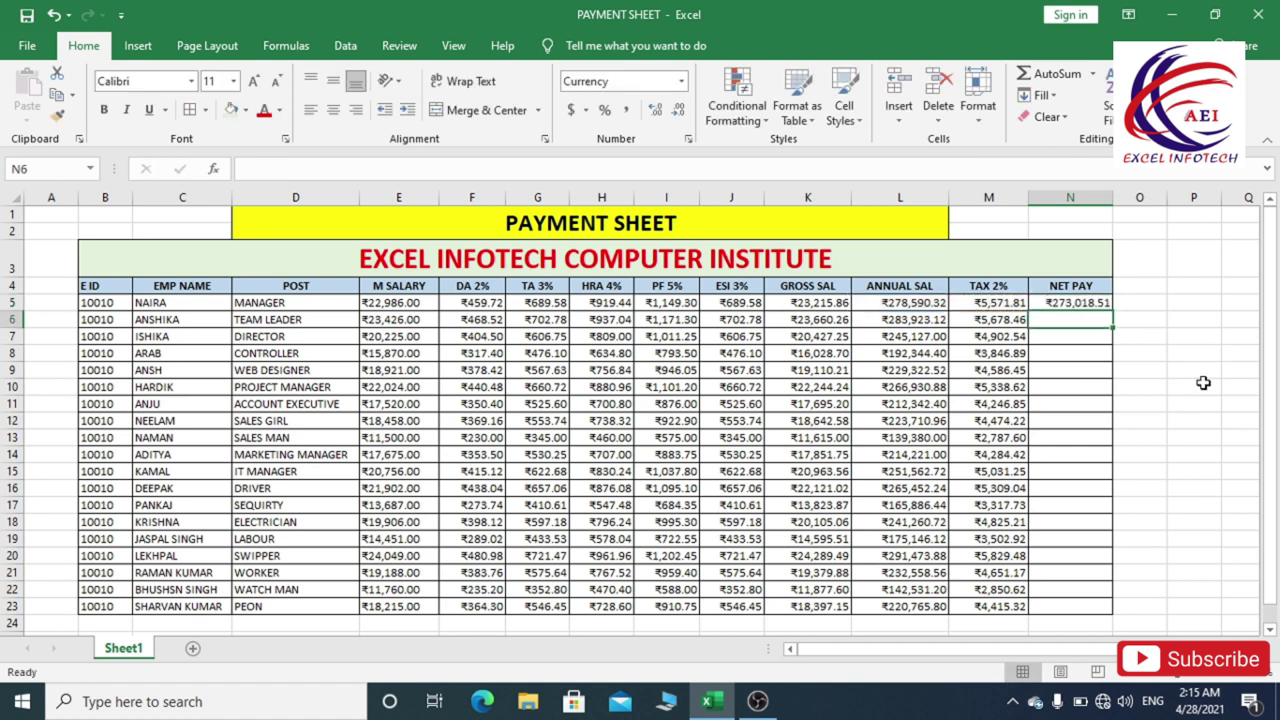
click(1057, 302)
drag(1111, 311, 1105, 612)
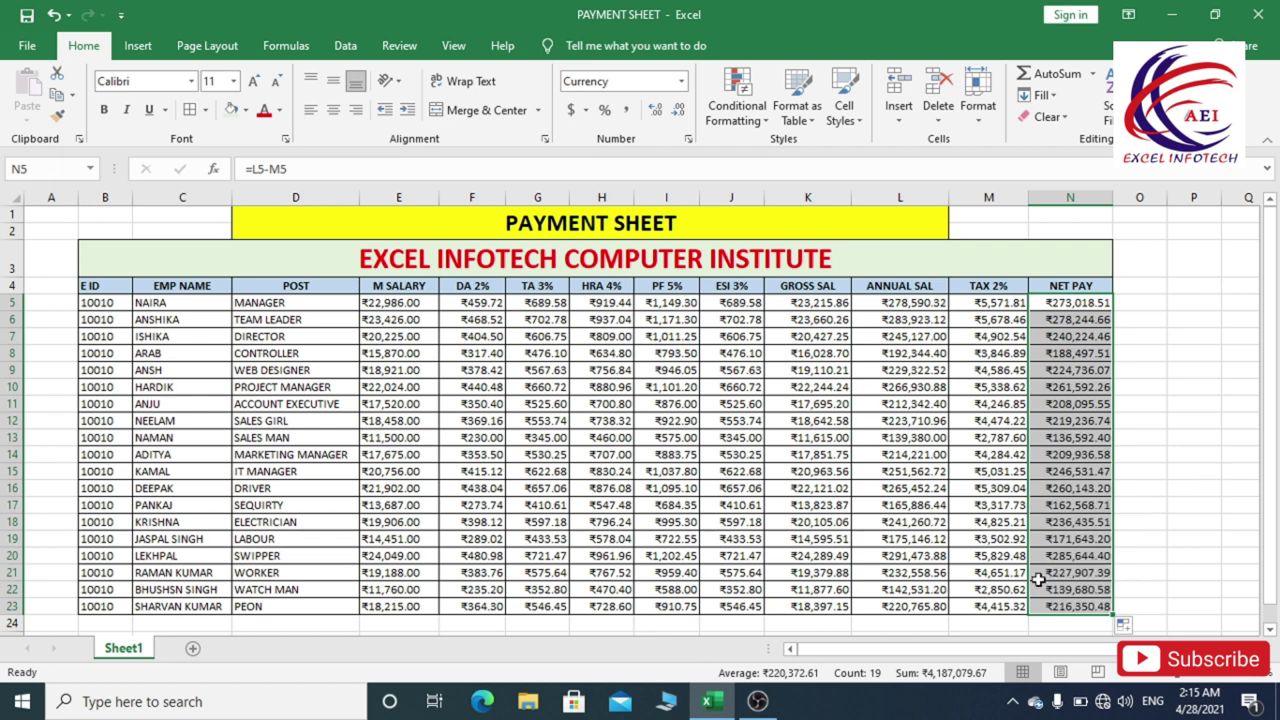
click(893, 492)
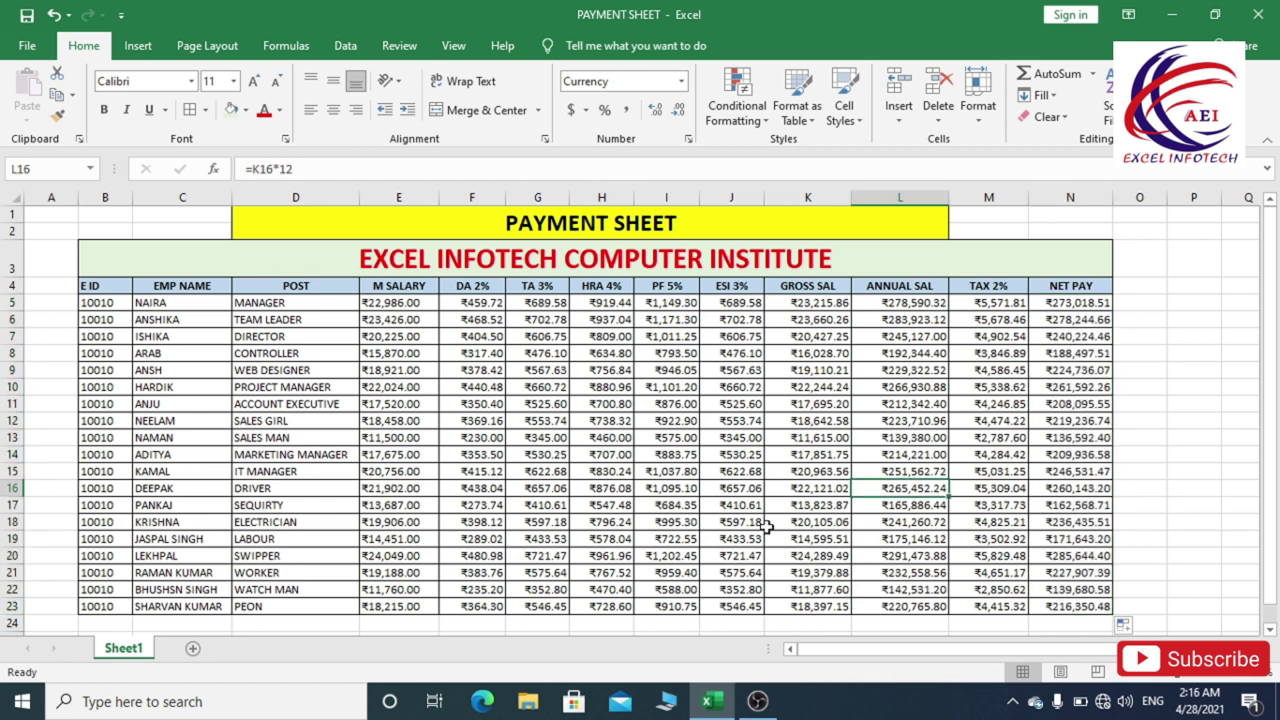